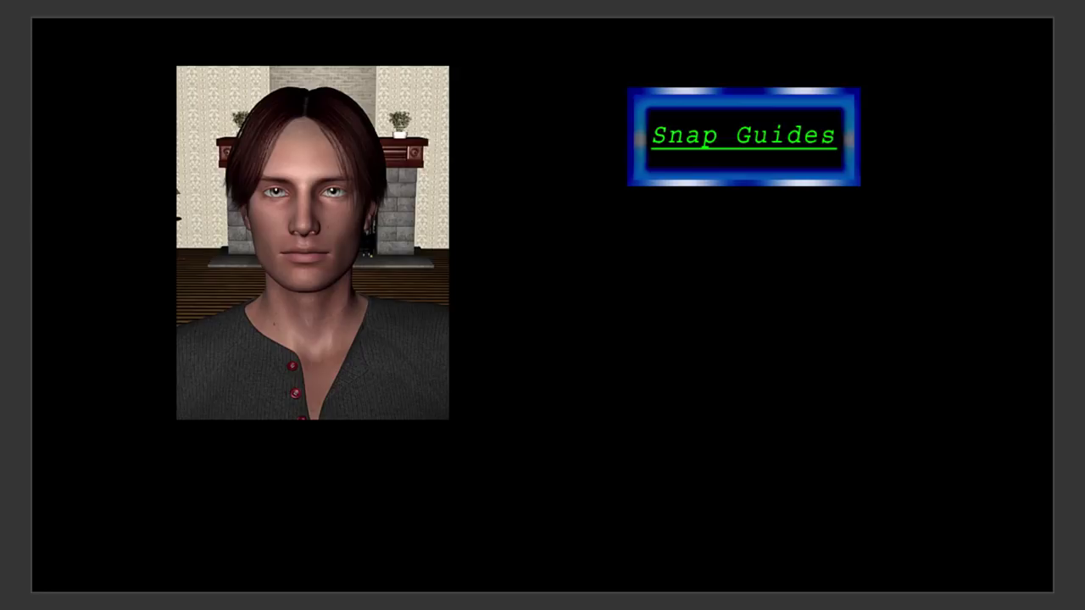
Turn on the pixel rulers and green snap guides over the canvas with Ctrl+R
{"action": "key", "text": "ctrl+r"}
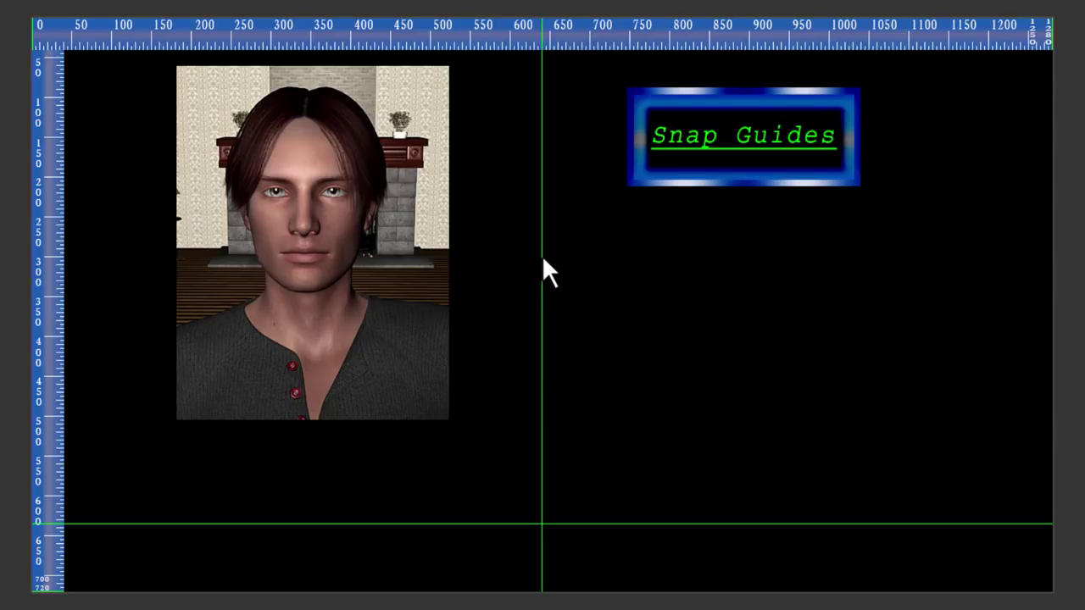
Drag the portrait down and to the right until it snaps to the guides
{"action": "left_click_drag", "start_coordinate": [407, 271], "coordinate": [514, 356]}
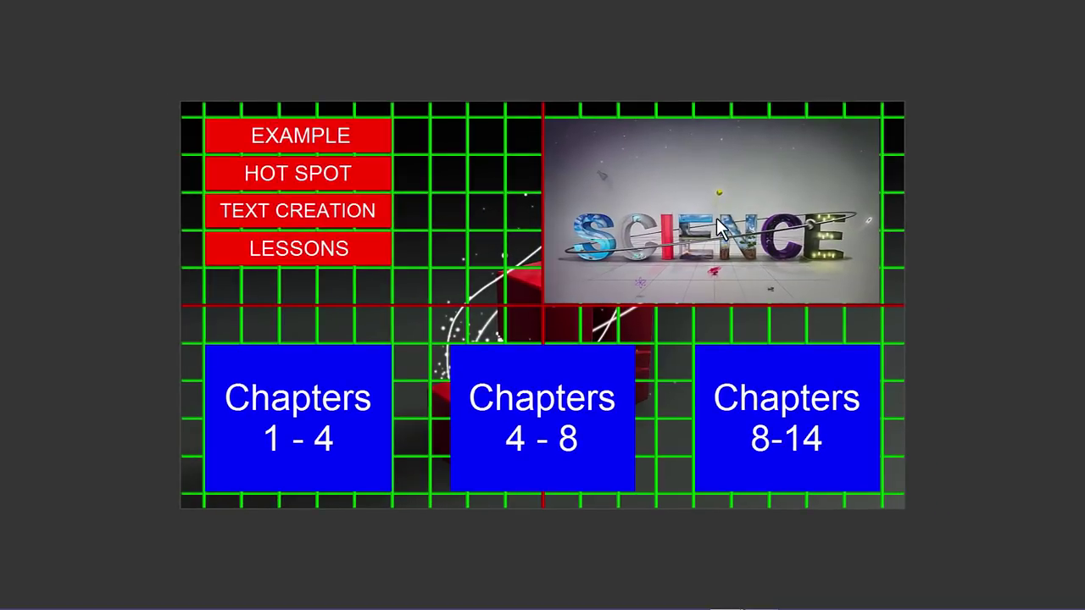
Check the SCIENCE image and TEXT CREATION button against the grid, then deselect
{"action": "left_click", "coordinate": [719, 227]}
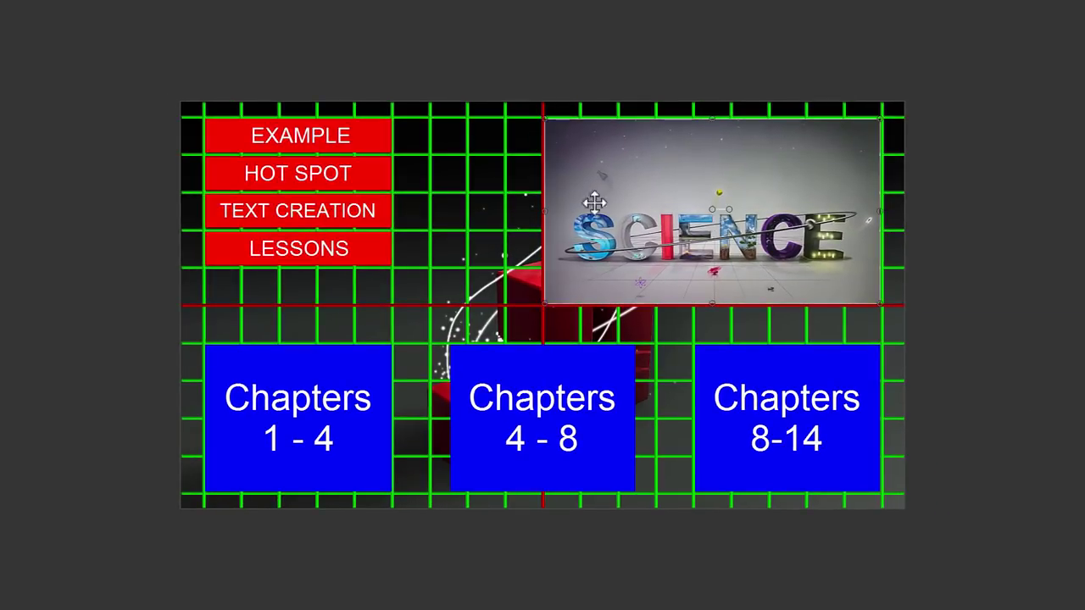
{"action": "left_click", "coordinate": [318, 212]}
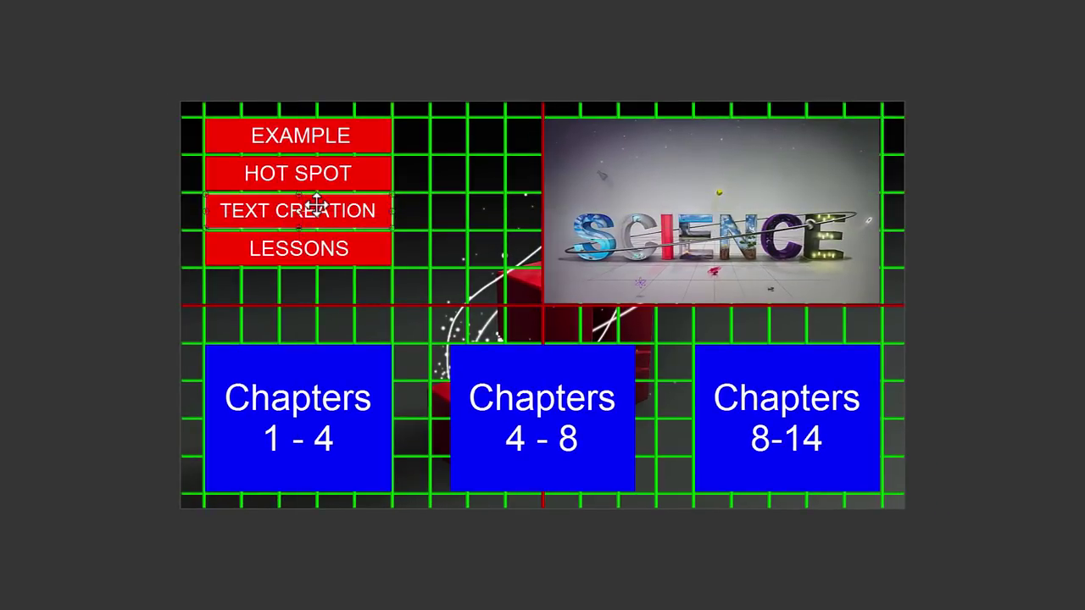
{"action": "key", "text": "Escape"}
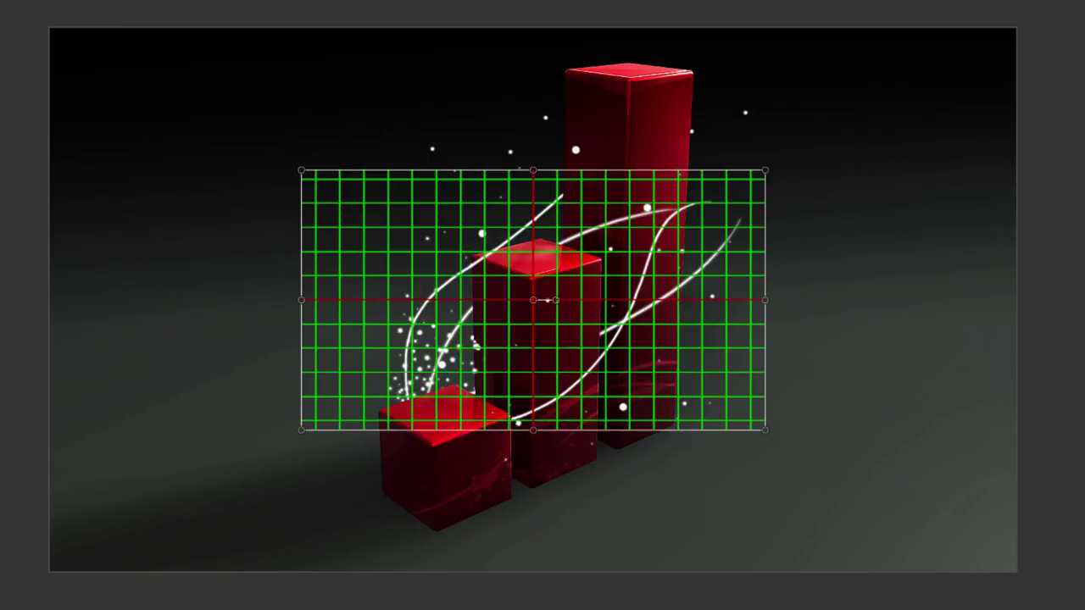
Move the small green grid up-left over the bar chart and line the horse picture up against it
{"action": "left_click_drag", "start_coordinate": [720, 351], "coordinate": [504, 237]}
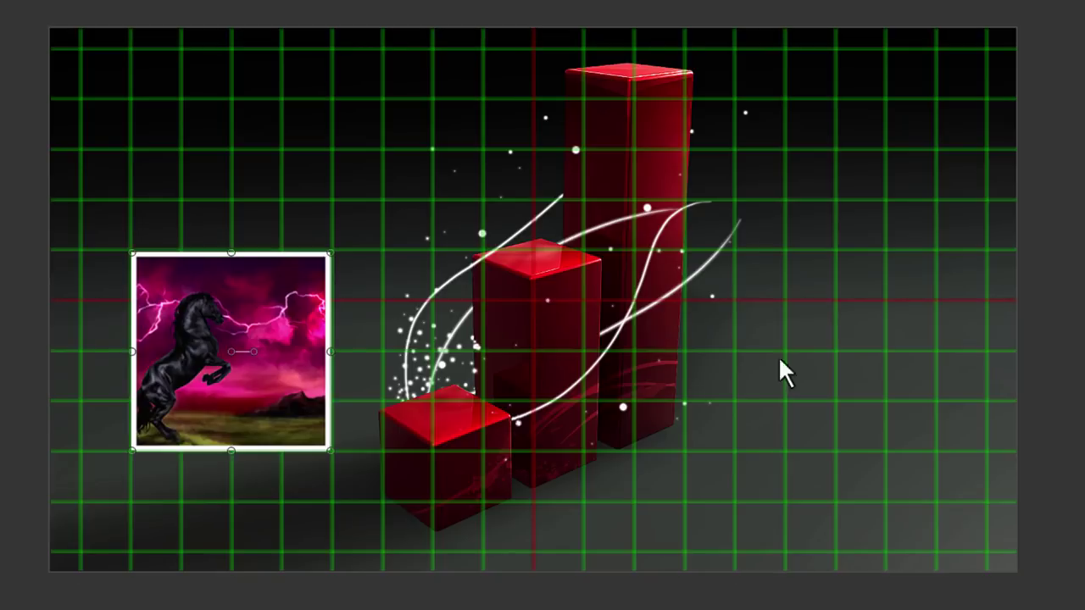
{"action": "left_click_drag", "start_coordinate": [261, 322], "coordinate": [282, 271]}
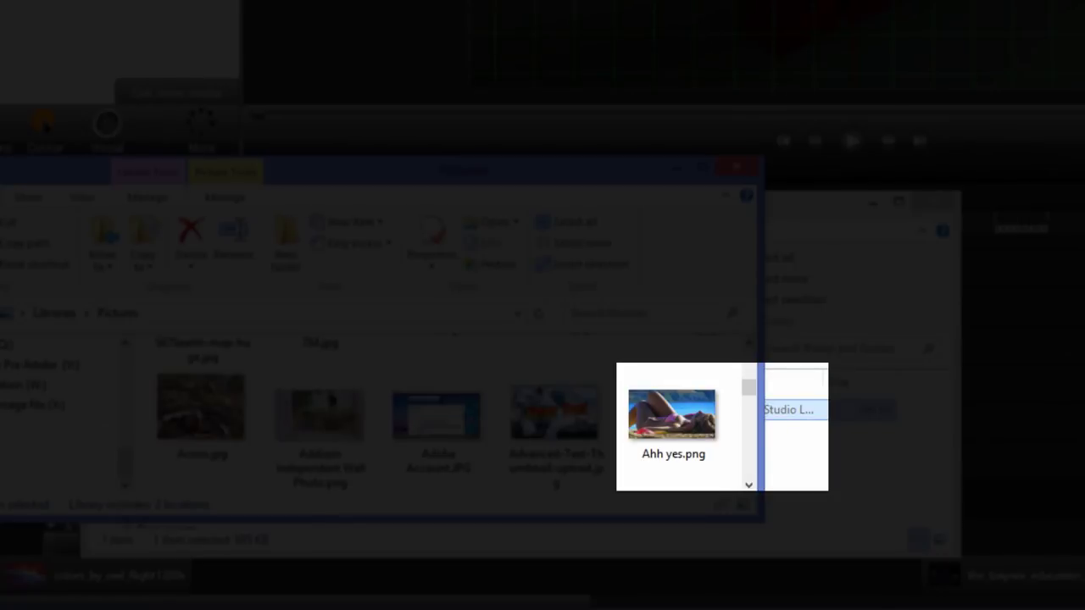
{"action": "left_click", "coordinate": [673, 415]}
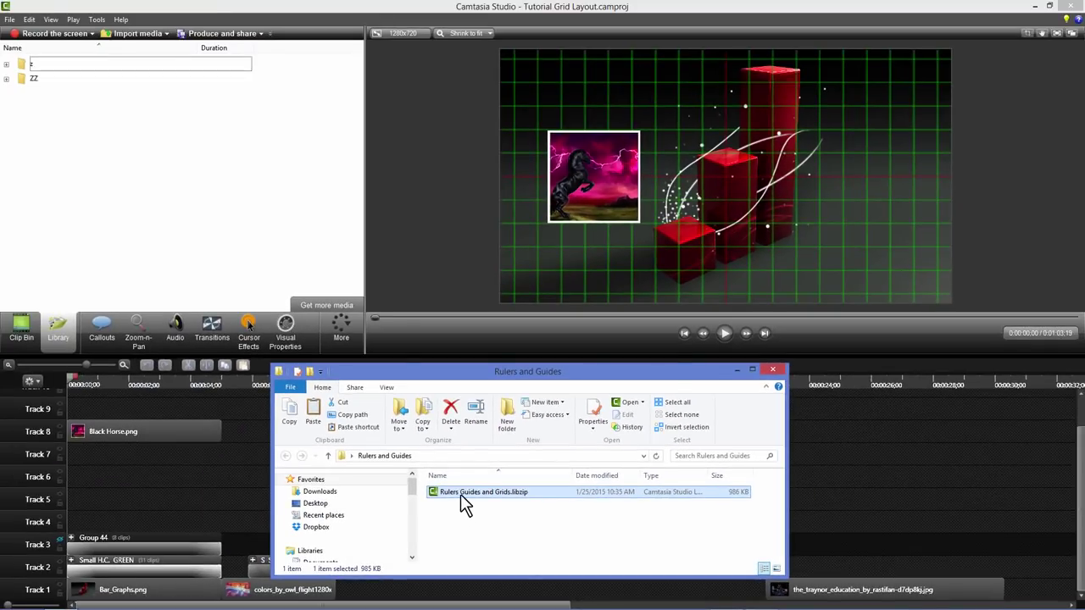
Import the Rulers Guides and Grids.libzip package into the Library, confirming the zipped import
{"action": "double_click", "coordinate": [461, 494]}
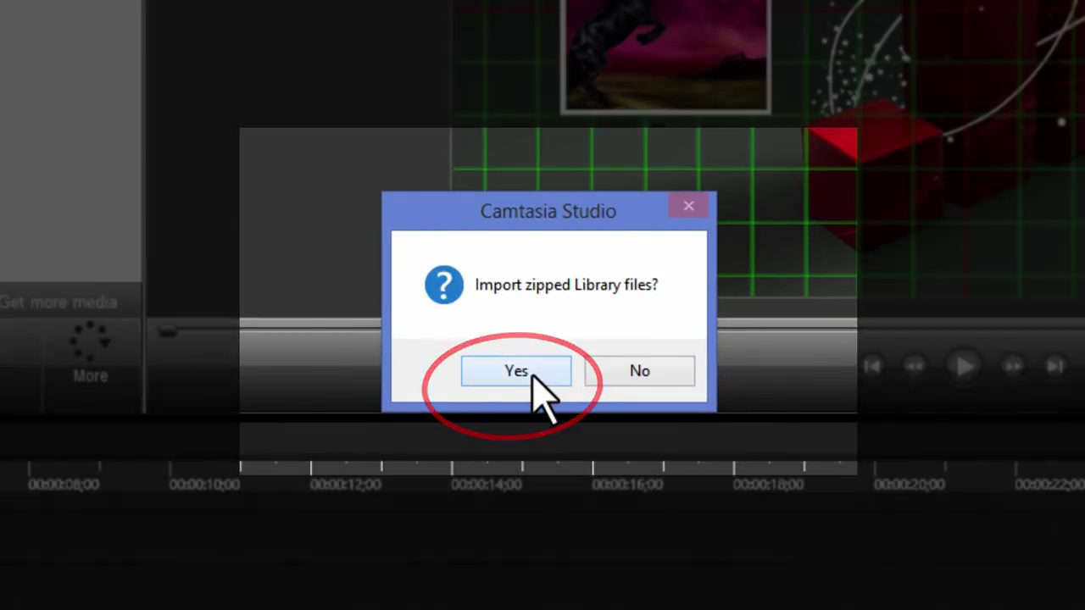
{"action": "left_click", "coordinate": [532, 373]}
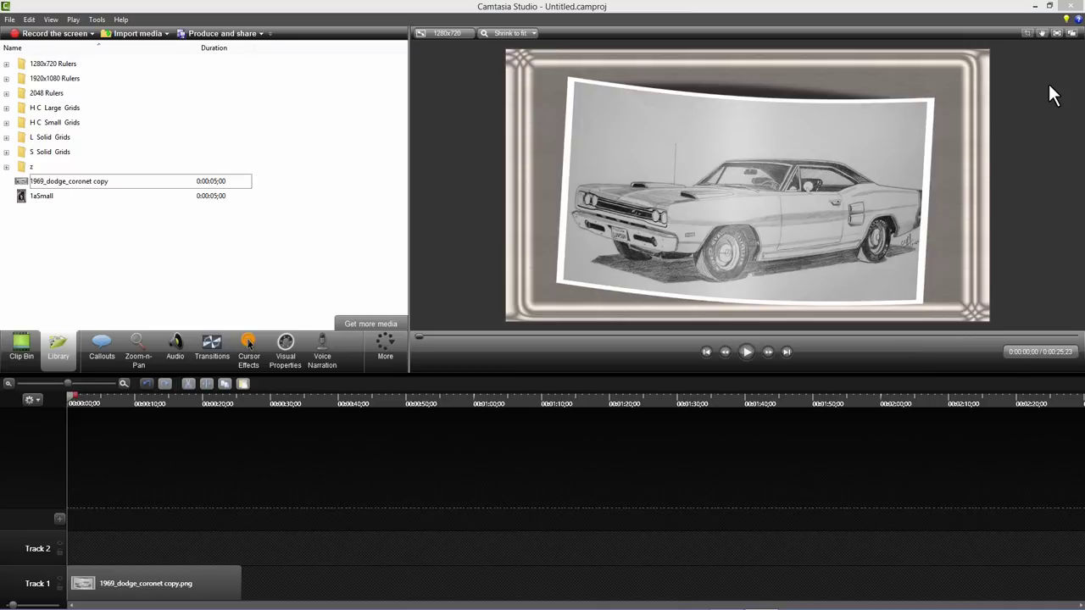
Pop the preview into its own window, nudge the car picture up-right, and lock Track 1
{"action": "left_click", "coordinate": [1071, 33]}
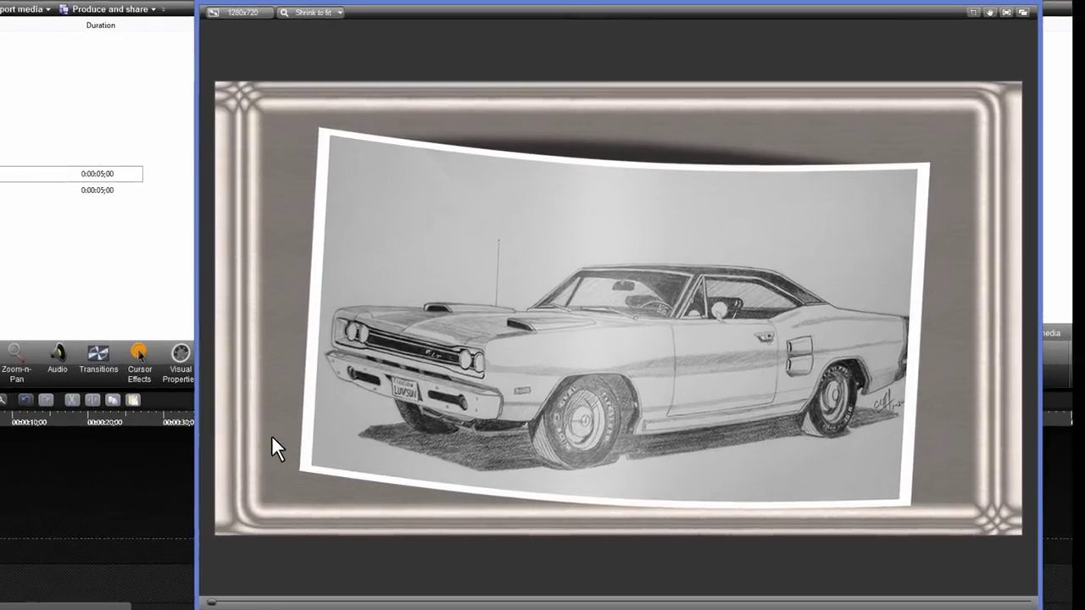
{"action": "left_click", "coordinate": [370, 417]}
{"action": "left_click_drag", "start_coordinate": [175, 458], "coordinate": [192, 431]}
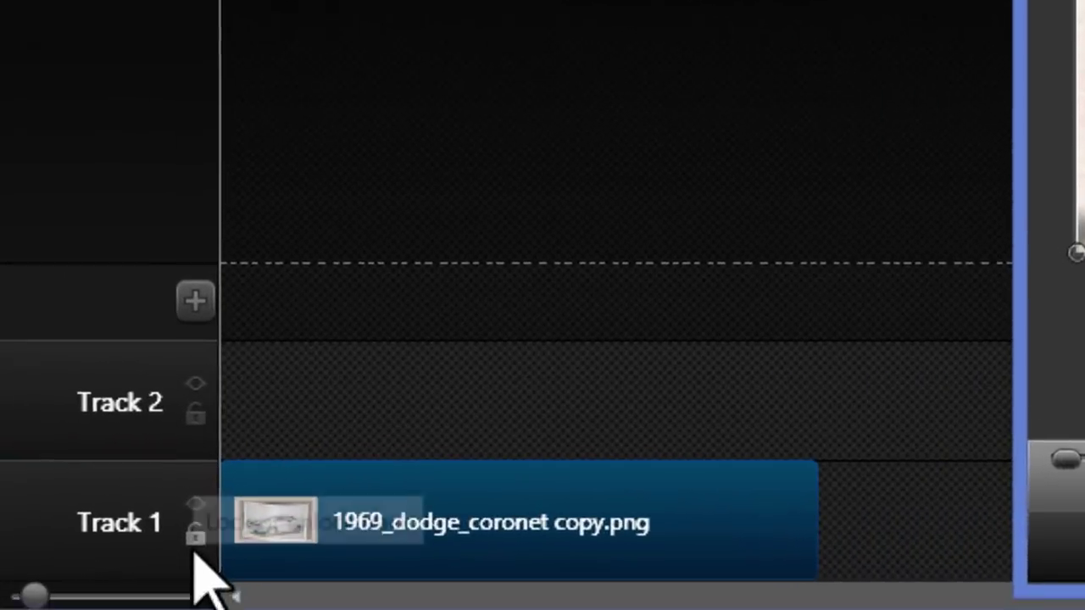
{"action": "left_click", "coordinate": [209, 529]}
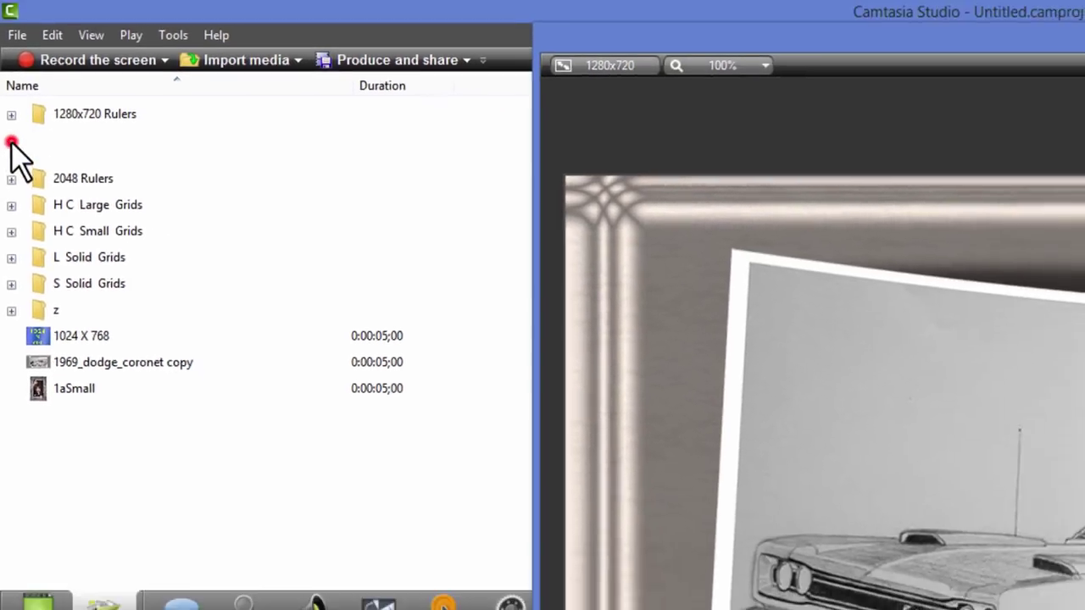
Add PIXEL RULER 1920 from the 1920x1080 Rulers folder to the timeline at the playhead
{"action": "left_click", "coordinate": [16, 192]}
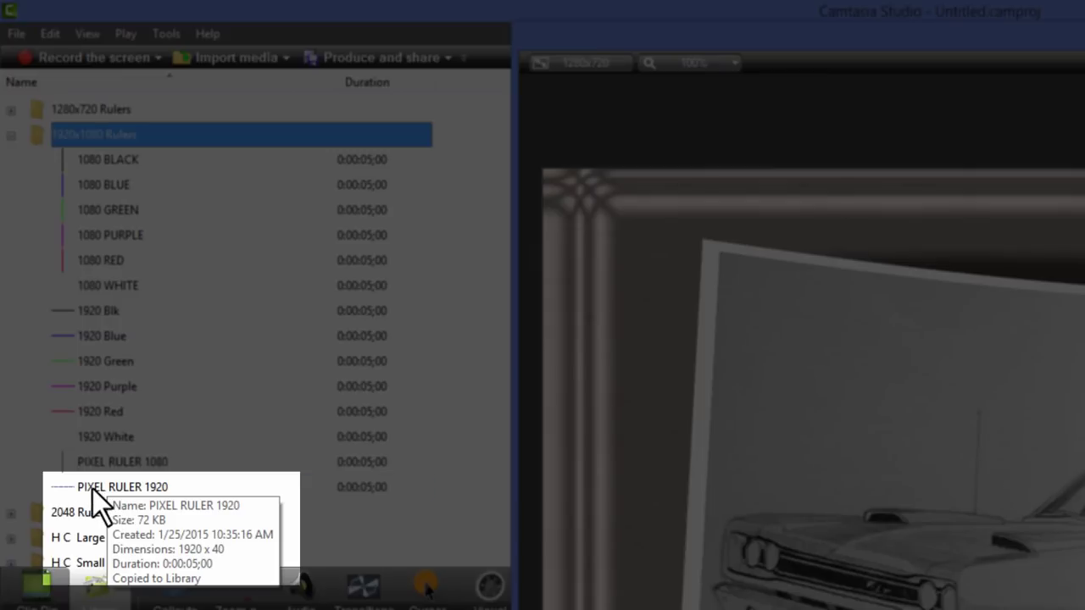
{"action": "left_click", "coordinate": [94, 489]}
{"action": "right_click", "coordinate": [93, 487]}
{"action": "left_click", "coordinate": [179, 500]}
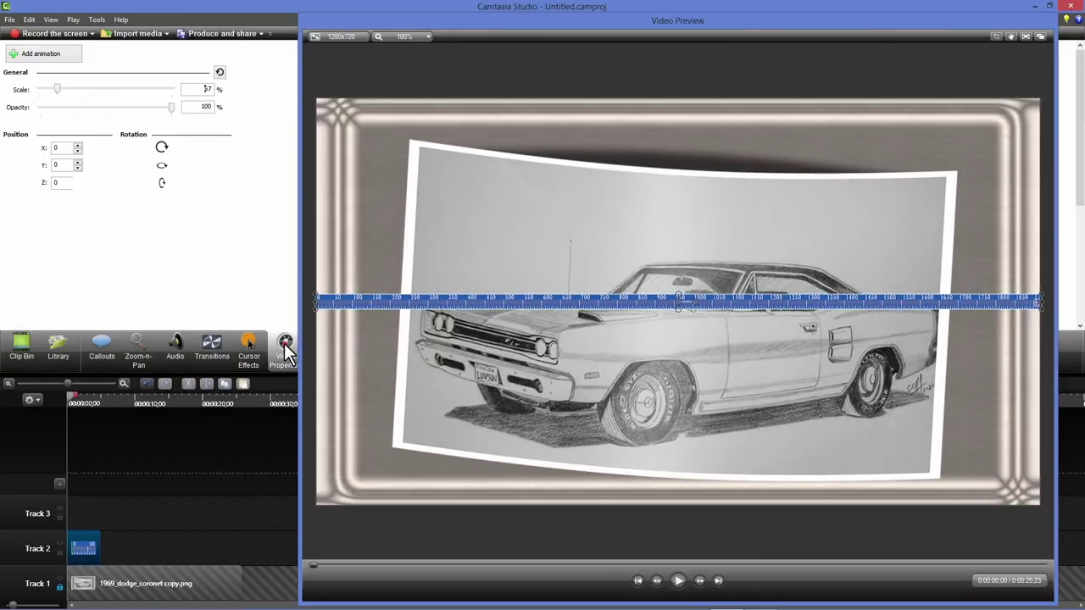
Change the ruler clip's scale from 57 to 100 in Visual Properties
{"action": "left_click", "coordinate": [286, 346]}
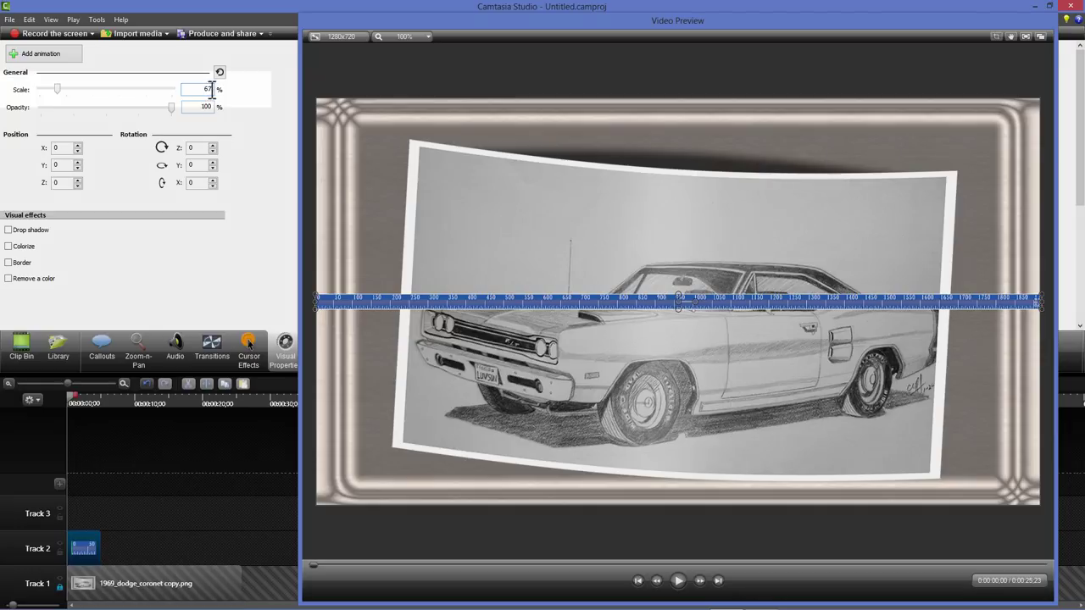
{"action": "left_click_drag", "start_coordinate": [210, 89], "coordinate": [184, 89]}
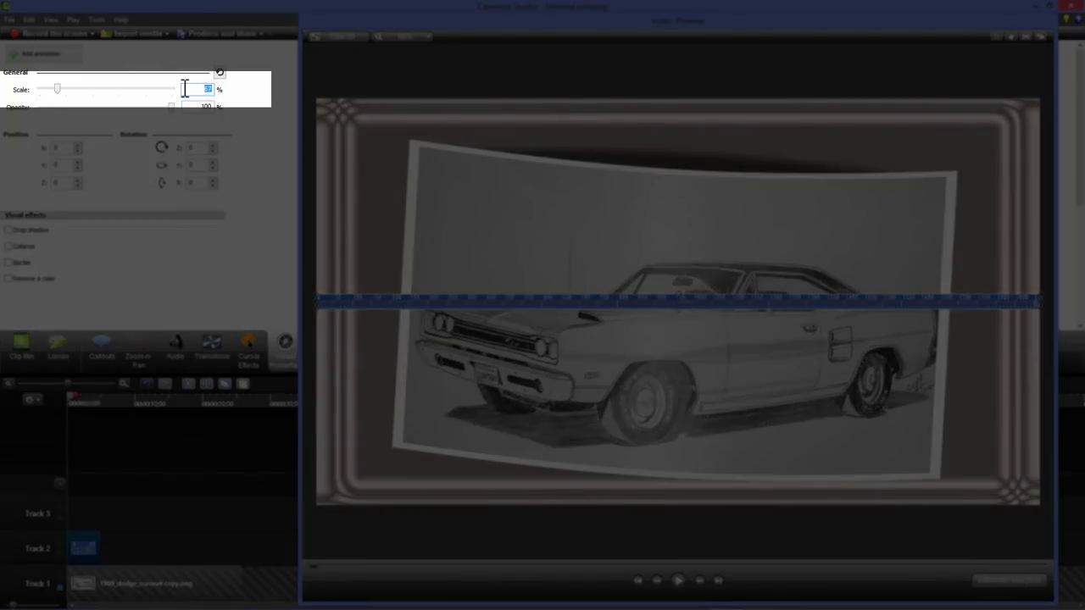
{"action": "type", "text": "100"}
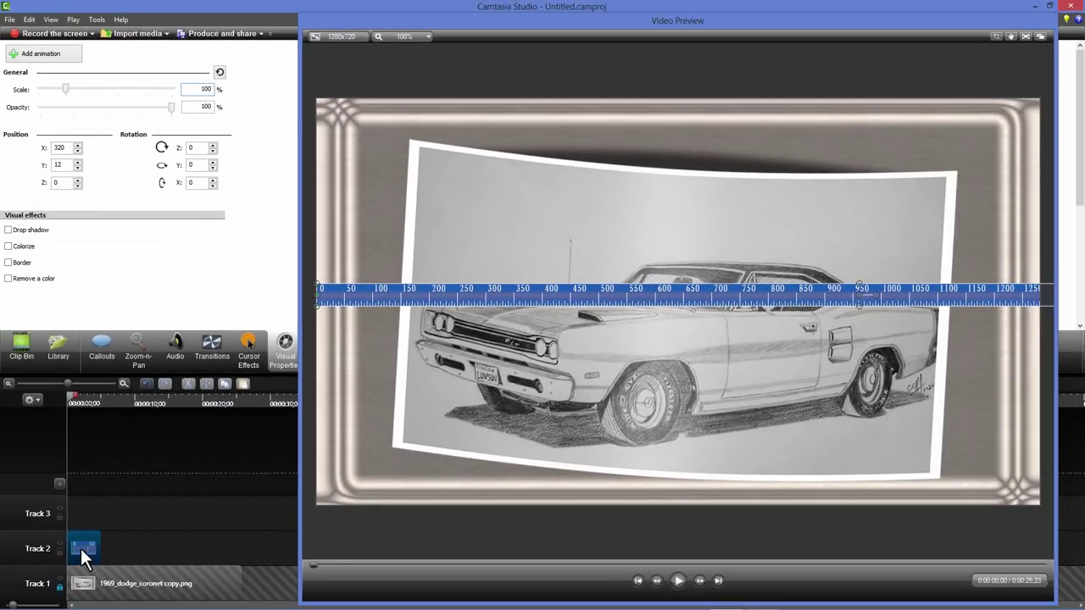
Delete the 1920 ruler clip and add PIXEL RULER 1280 from the 1280x720 Rulers folder
{"action": "right_click", "coordinate": [81, 549]}
{"action": "left_click", "coordinate": [110, 513]}
{"action": "left_click", "coordinate": [60, 348]}
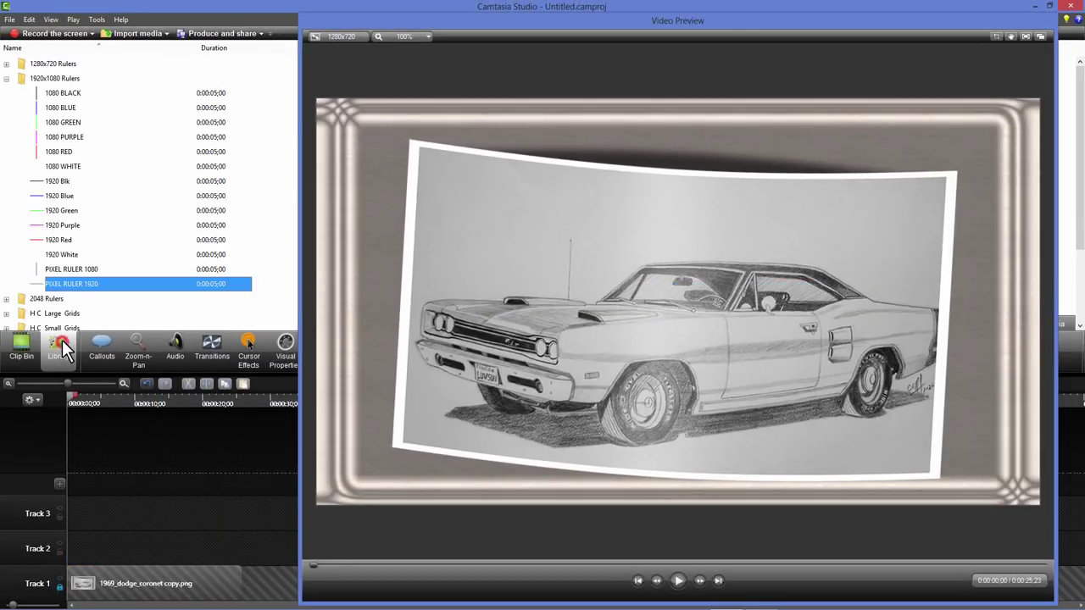
{"action": "left_click", "coordinate": [7, 78]}
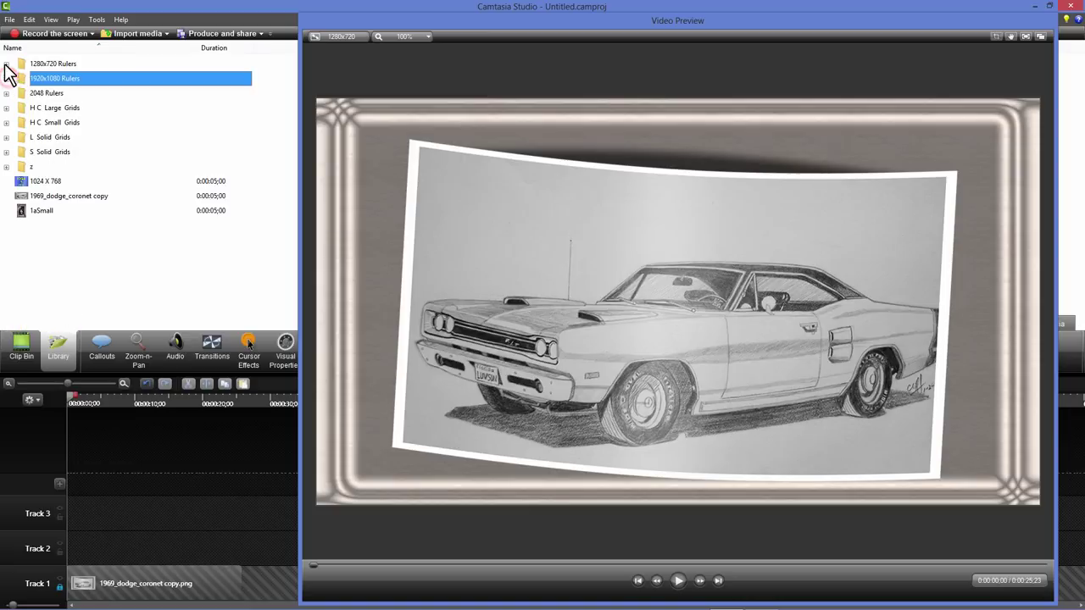
{"action": "left_click", "coordinate": [7, 64]}
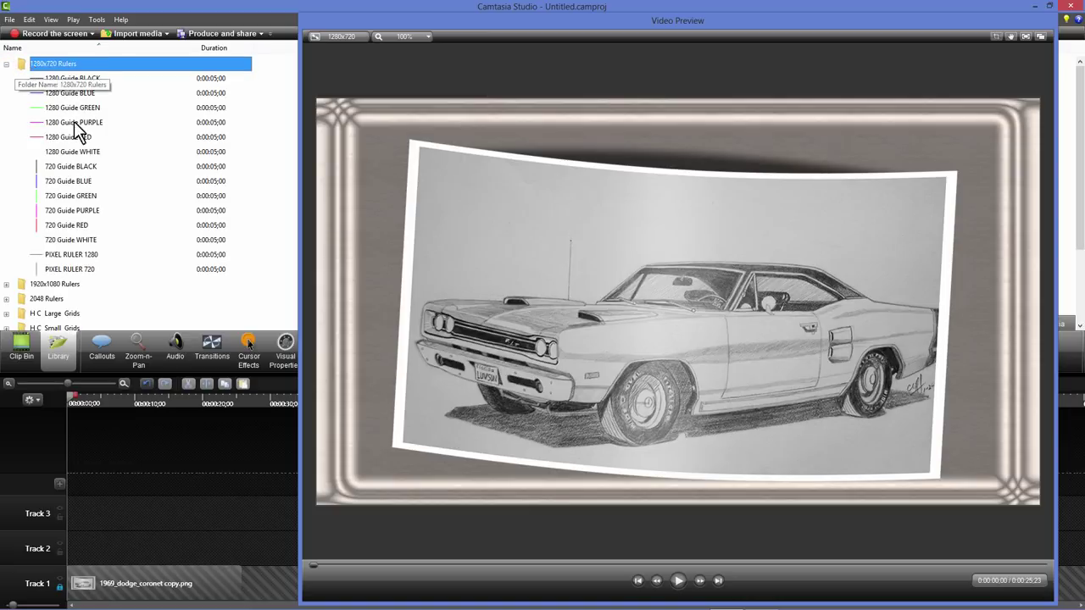
{"action": "right_click", "coordinate": [85, 256]}
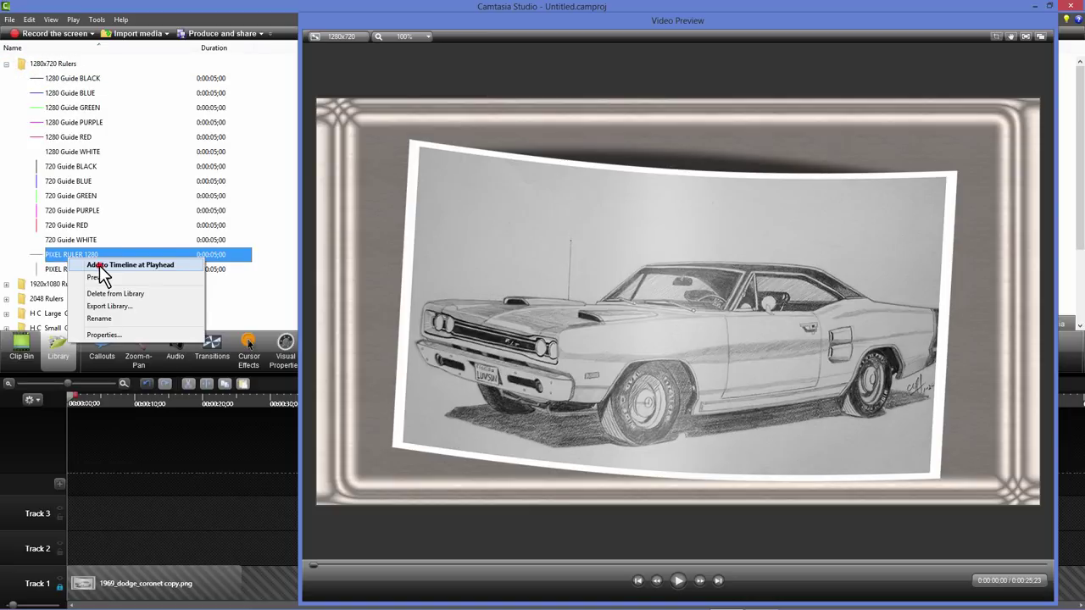
{"action": "left_click", "coordinate": [99, 265]}
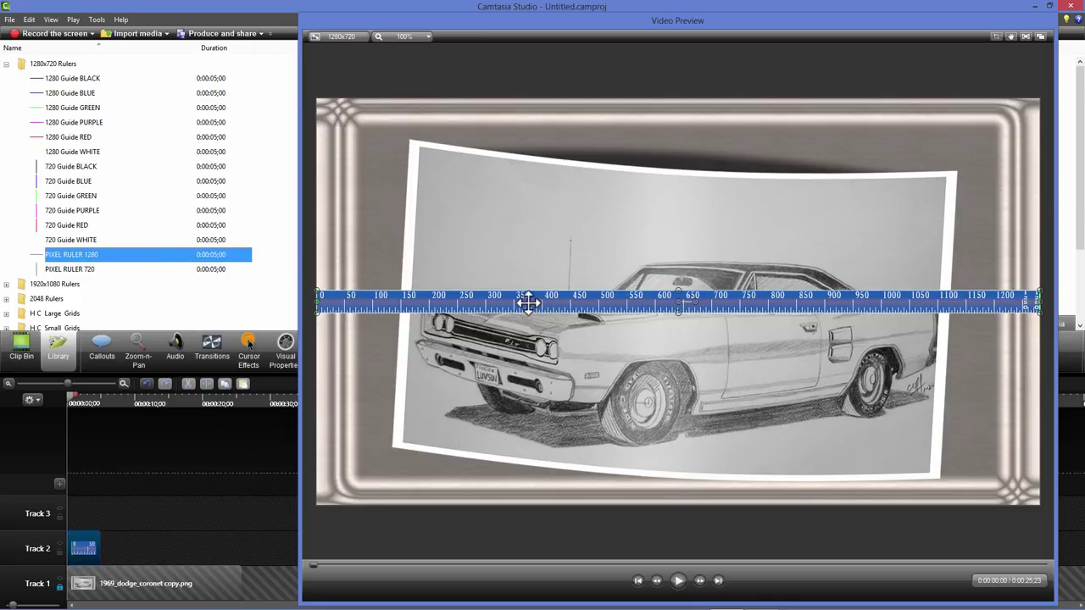
Nudge the 1280 ruler down across the car and add a crossing vertical PIXEL RULER 720, shifted left
{"action": "left_click_drag", "start_coordinate": [528, 302], "coordinate": [527, 302]}
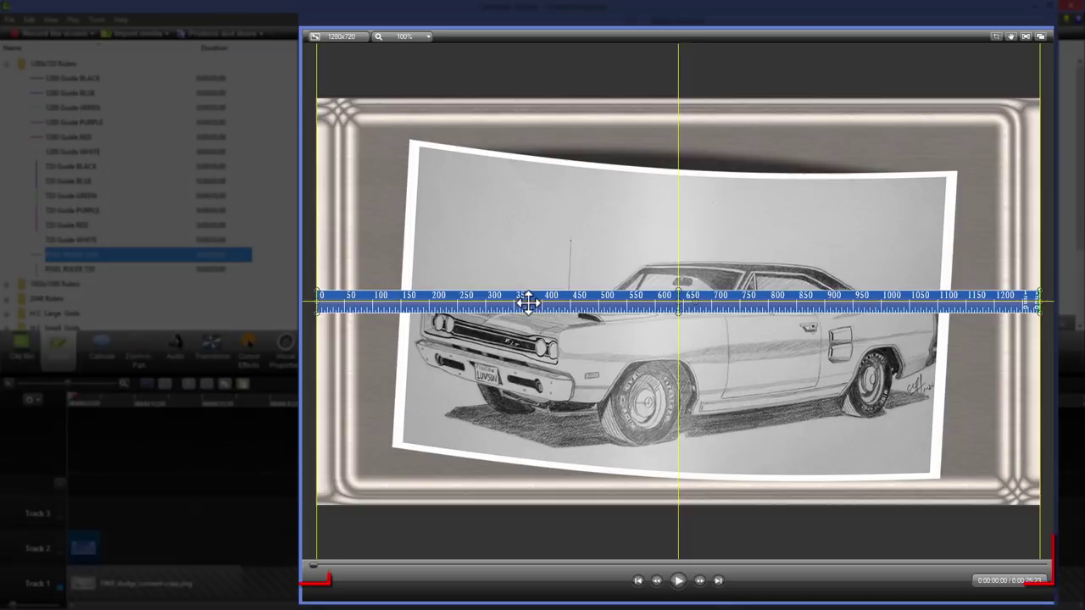
{"action": "left_click_drag", "start_coordinate": [527, 302], "coordinate": [527, 302]}
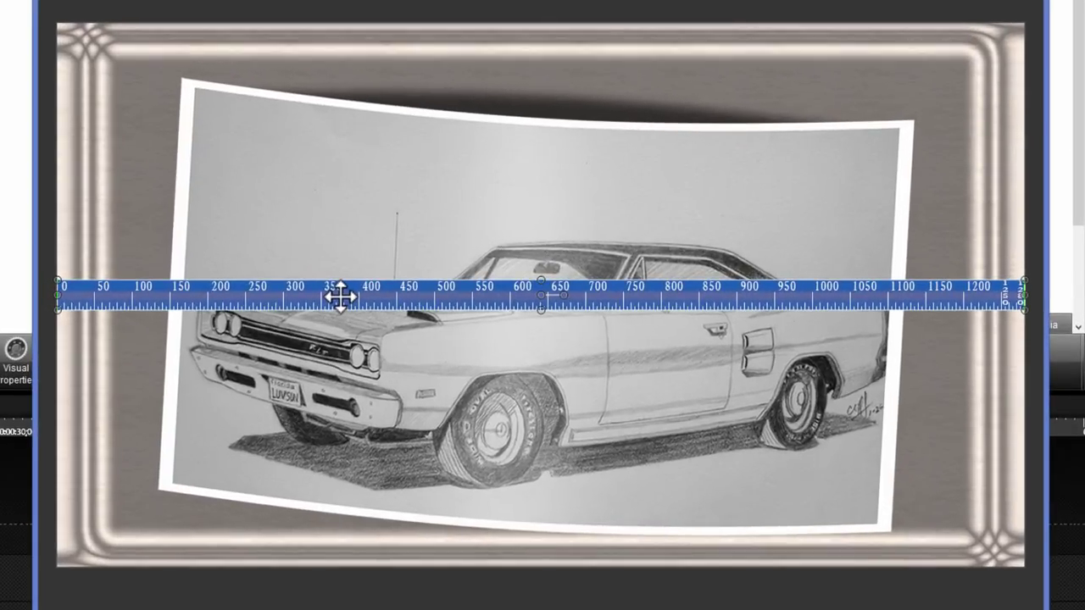
{"action": "key", "text": "Up"}
{"action": "key", "text": "Up"}
{"action": "key", "text": "Up"}
{"action": "key", "text": "Up"}
{"action": "key", "text": "Up"}
{"action": "key", "text": "Up"}
{"action": "key", "text": "Up"}
{"action": "key", "text": "Up"}
{"action": "key", "text": "Up"}
{"action": "key", "text": "Up"}
{"action": "key", "text": "Up"}
{"action": "key", "text": "Up"}
{"action": "key", "text": "Up"}
{"action": "key", "text": "Up"}
{"action": "key", "text": "Up"}
{"action": "key", "text": "Up"}
{"action": "key", "text": "Up"}
{"action": "key", "text": "Up"}
{"action": "key", "text": "Up"}
{"action": "key", "text": "Up"}
{"action": "key", "text": "Up"}
{"action": "key", "text": "Up"}
{"action": "key", "text": "Up"}
{"action": "key", "text": "Up"}
{"action": "key", "text": "Up"}
{"action": "key", "text": "Up"}
{"action": "key", "text": "Up"}
{"action": "key", "text": "Up"}
{"action": "key", "text": "Up"}
{"action": "key", "text": "Up"}
{"action": "key", "text": "Up"}
{"action": "key", "text": "Up"}
{"action": "key", "text": "Up"}
{"action": "key", "text": "Up"}
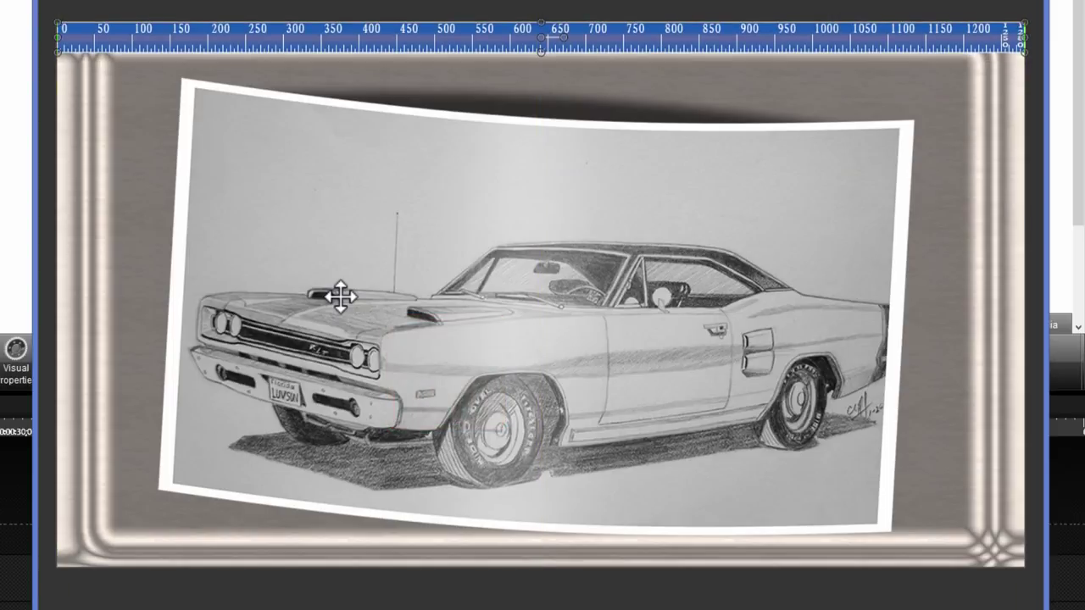
{"action": "key", "text": "Down"}
{"action": "key", "text": "Down"}
{"action": "key", "text": "Down"}
{"action": "key", "text": "Down"}
{"action": "key", "text": "Down"}
{"action": "key", "text": "Down"}
{"action": "key", "text": "Down"}
{"action": "key", "text": "Down"}
{"action": "key", "text": "Down"}
{"action": "key", "text": "Down"}
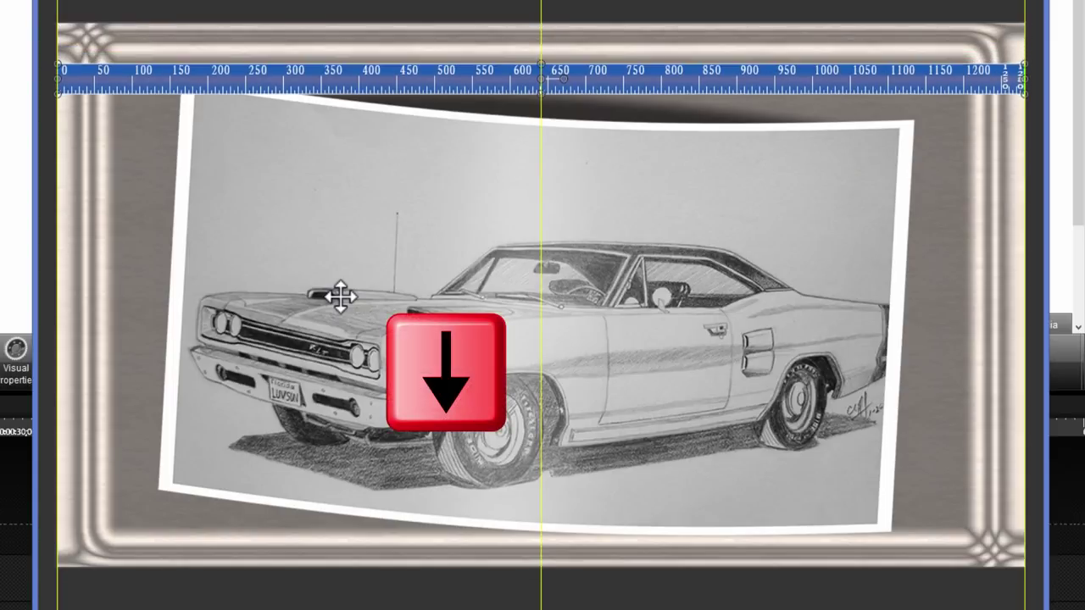
{"action": "key", "text": "Down"}
{"action": "key", "text": "Down"}
{"action": "key", "text": "Down"}
{"action": "key", "text": "Down"}
{"action": "key", "text": "Down"}
{"action": "key", "text": "Down"}
{"action": "key", "text": "Down"}
{"action": "key", "text": "Down"}
{"action": "key", "text": "Down"}
{"action": "key", "text": "Down"}
{"action": "key", "text": "Down"}
{"action": "key", "text": "Down"}
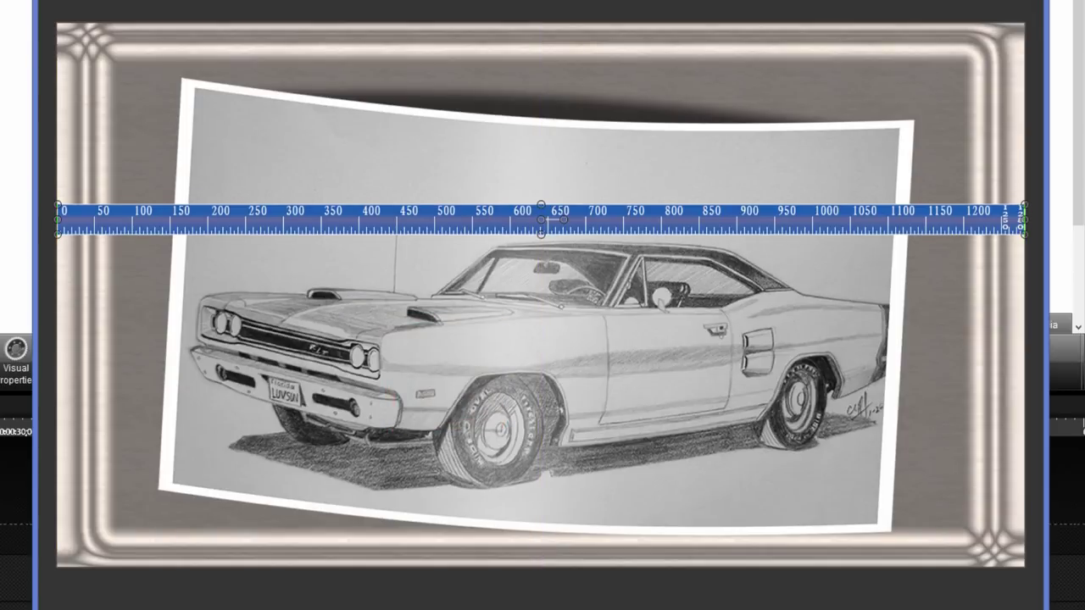
{"action": "key", "text": "ctrl+r"}
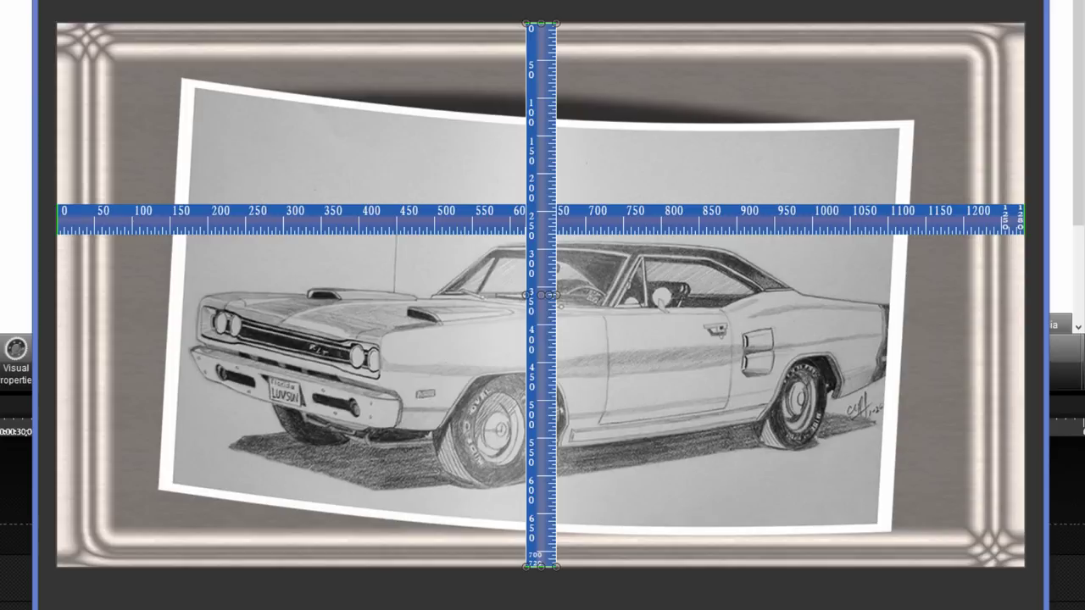
{"action": "key", "text": "Left"}
{"action": "key", "text": "Left"}
{"action": "key", "text": "Left"}
{"action": "key", "text": "Left"}
{"action": "key", "text": "Left"}
{"action": "key", "text": "Left"}
{"action": "key", "text": "Left"}
{"action": "key", "text": "Left"}
{"action": "key", "text": "Left"}
{"action": "key", "text": "Left"}
{"action": "key", "text": "Left"}
{"action": "key", "text": "Left"}
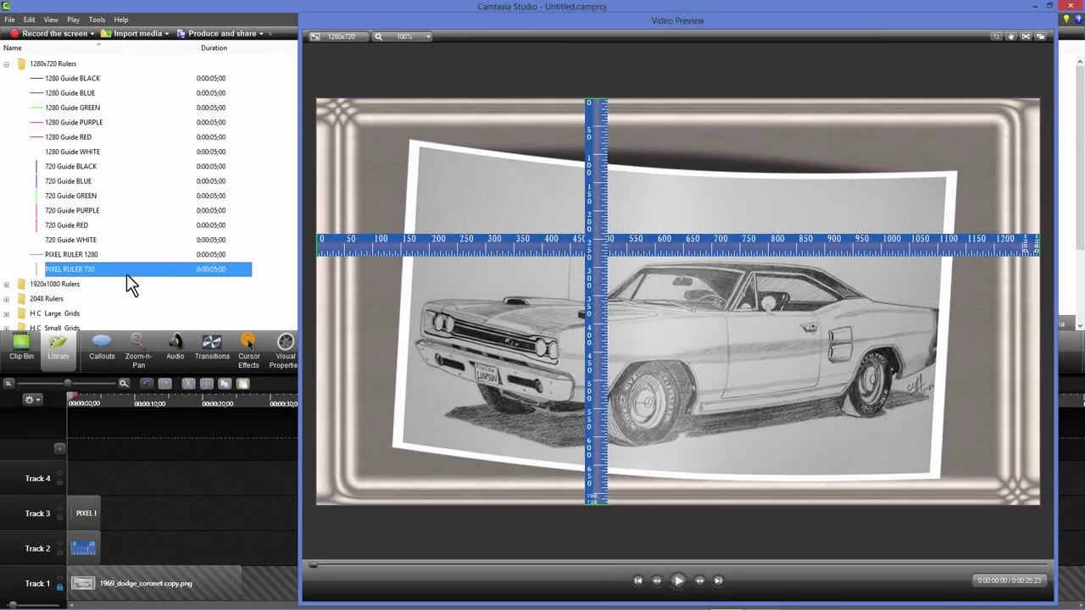
Add the 720 Guide GREEN vertical guide to the timeline at the playhead
{"action": "left_click", "coordinate": [71, 197]}
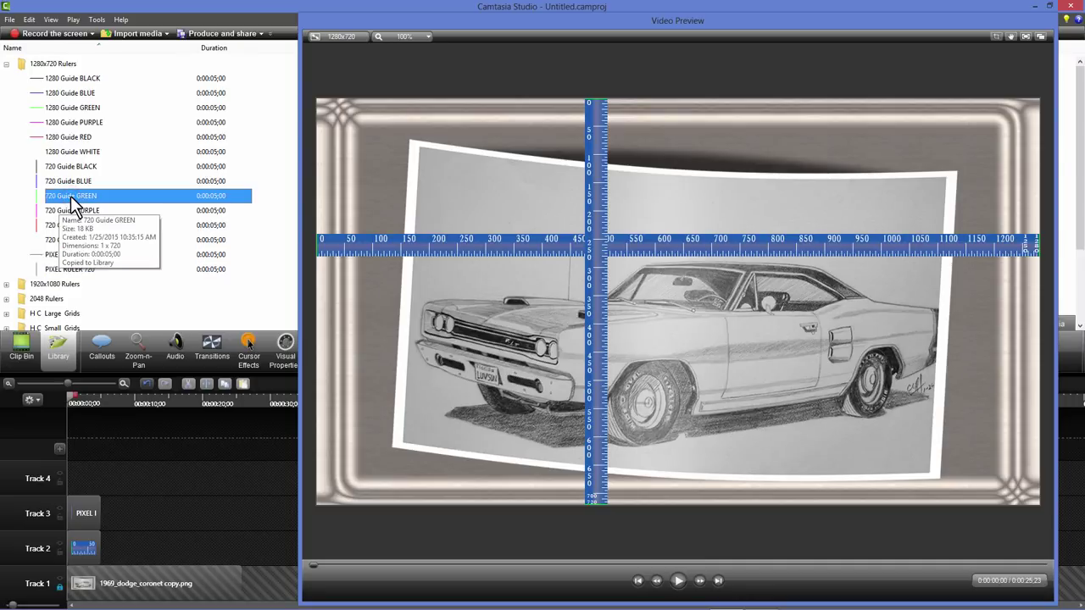
{"action": "right_click", "coordinate": [70, 196]}
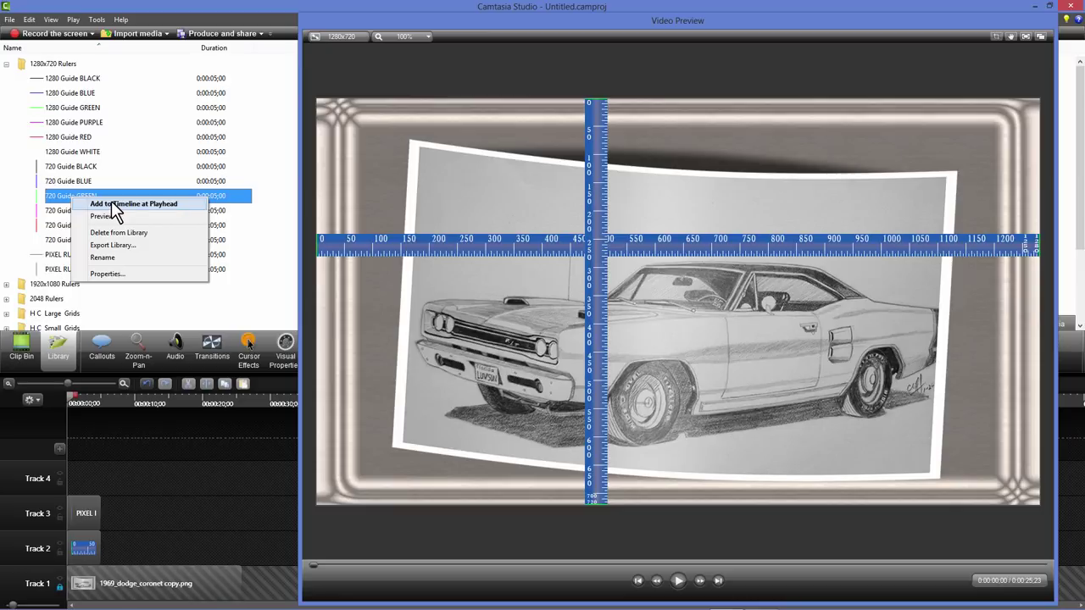
{"action": "left_click", "coordinate": [114, 204]}
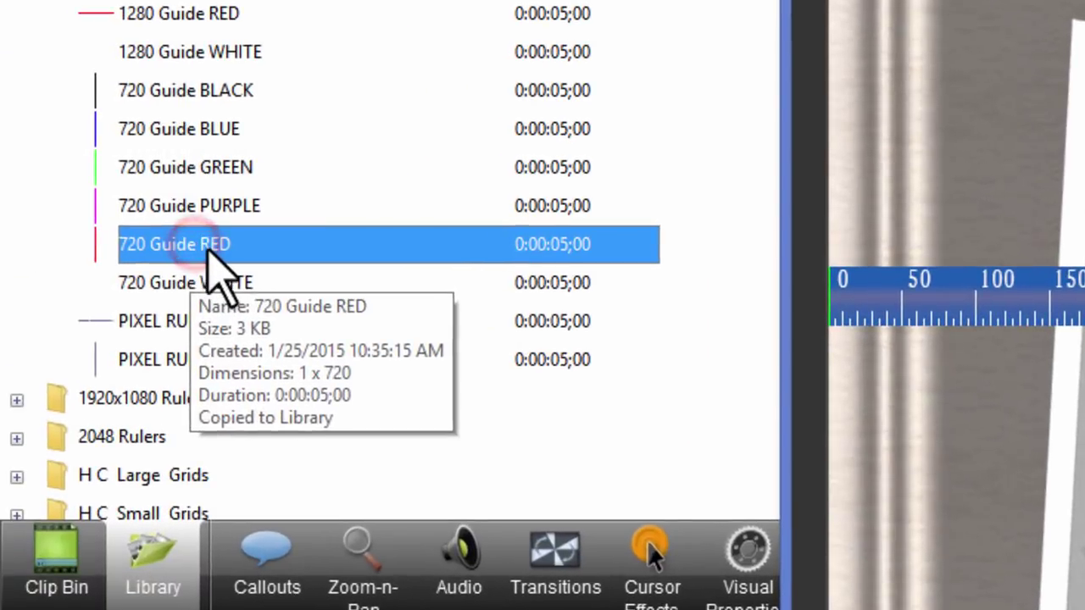
Discard the added 720 Guide RED and raise a green horizontal guide higher over the car
{"action": "right_click", "coordinate": [222, 244]}
{"action": "left_click", "coordinate": [312, 267]}
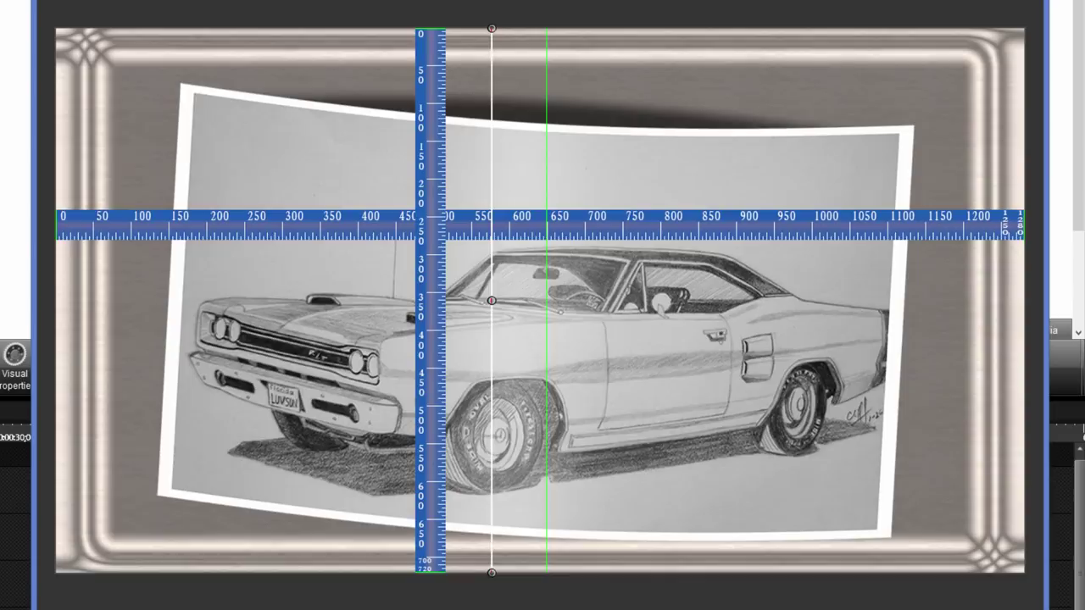
{"action": "key", "text": "Escape"}
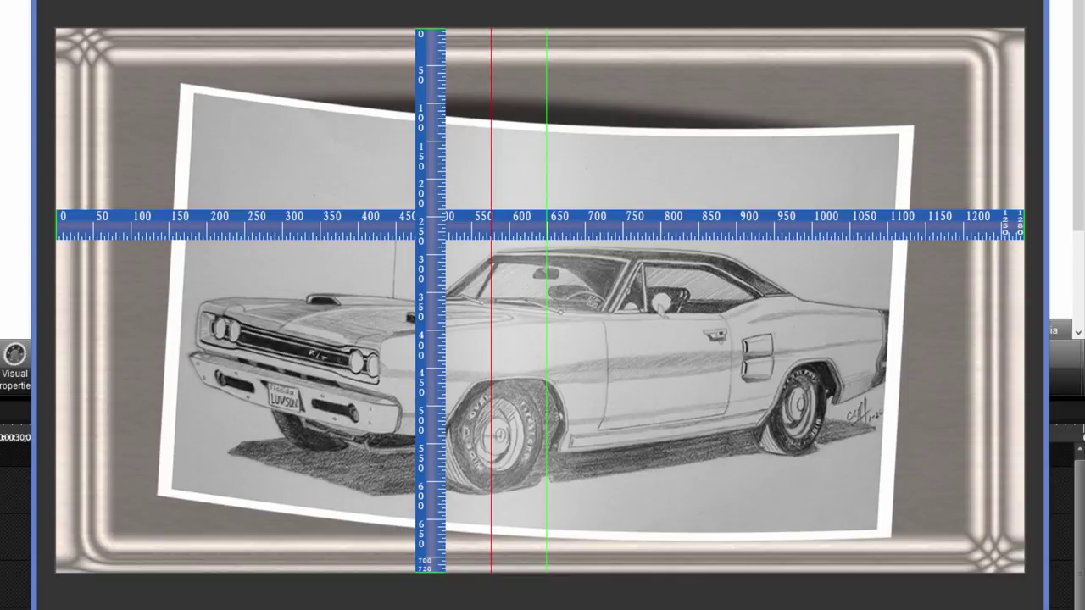
{"action": "left_click", "coordinate": [492, 300]}
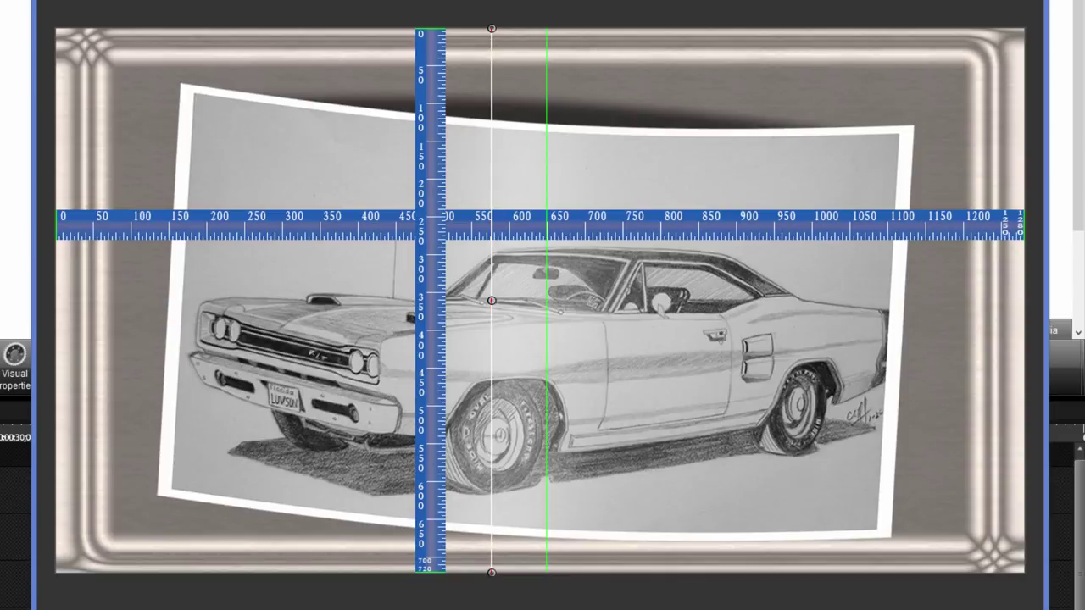
{"action": "key", "text": "Delete"}
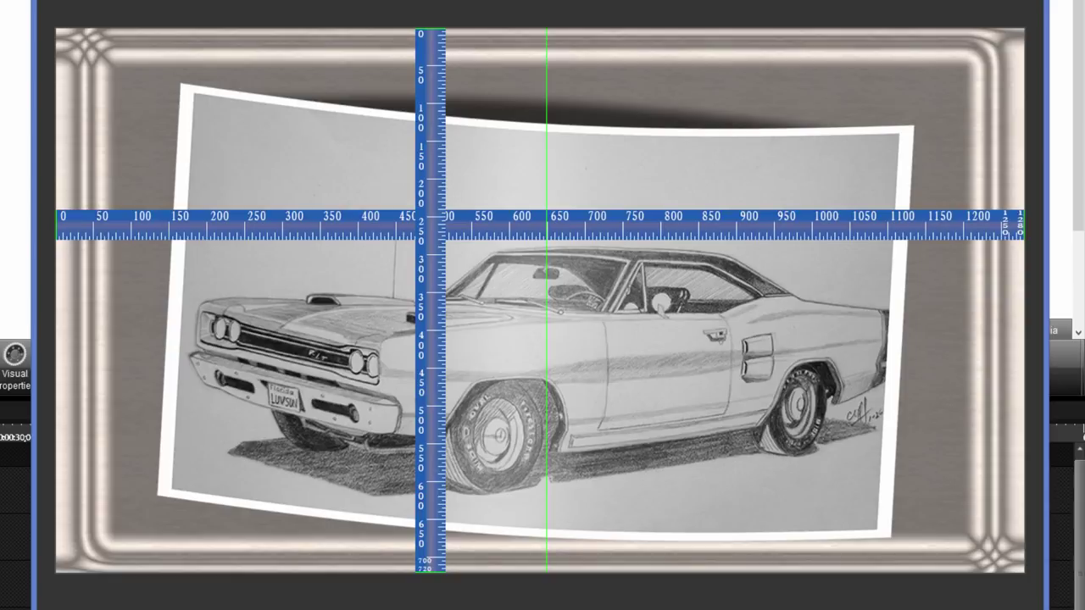
{"action": "left_click", "coordinate": [563, 301]}
{"action": "left_click_drag", "start_coordinate": [563, 301], "coordinate": [563, 266]}
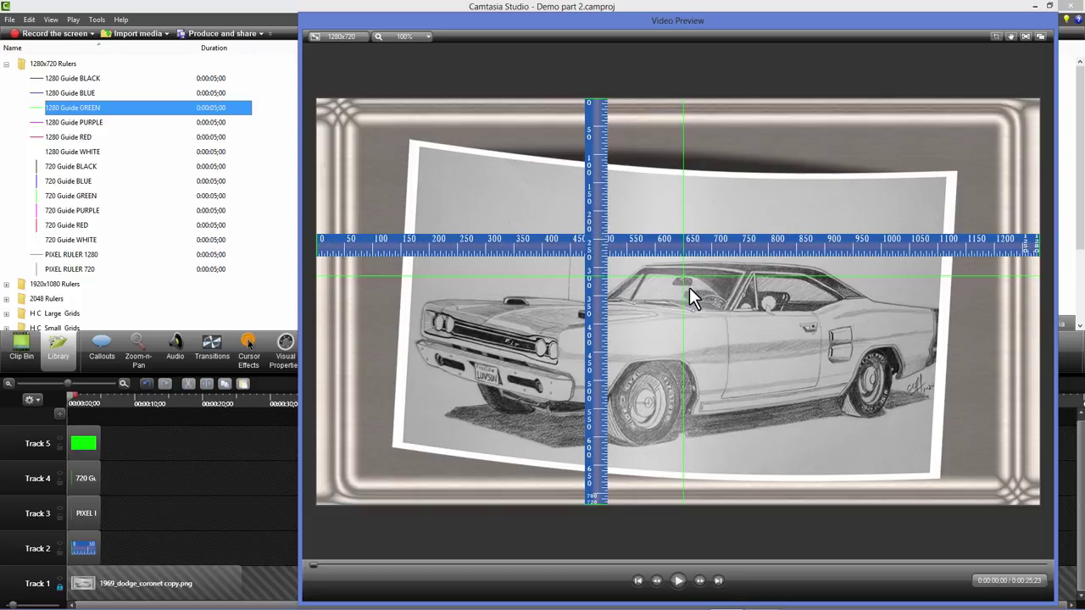
Zoom the preview in to 300% and nudge the vertical green guide right, then left, onto the 650 ruler mark
{"action": "scroll", "coordinate": [703, 288], "scroll_direction": "up", "scroll_amount": 4}
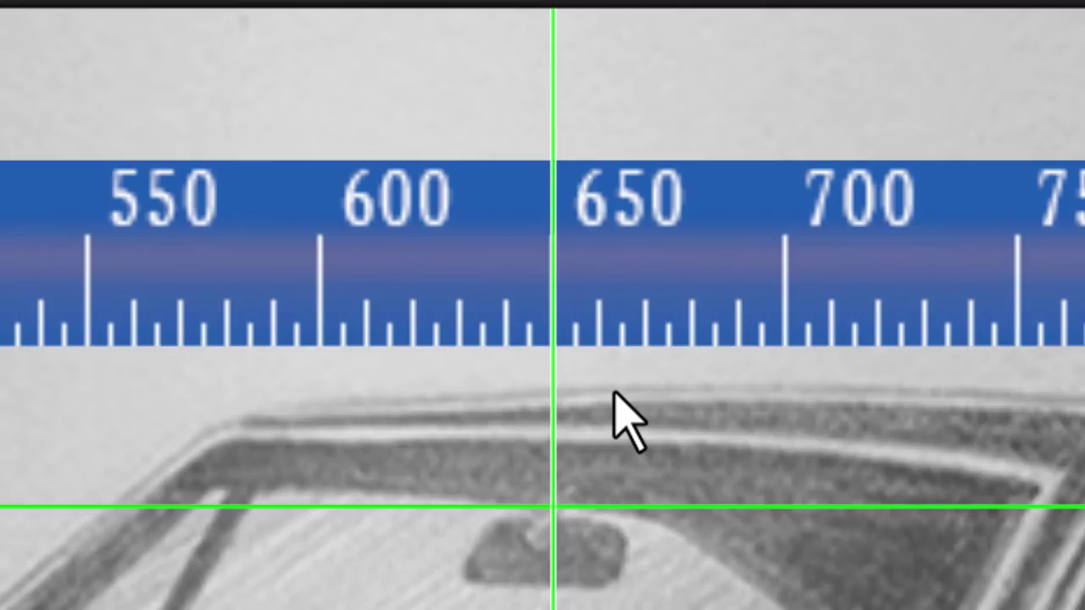
{"action": "key", "text": "Right"}
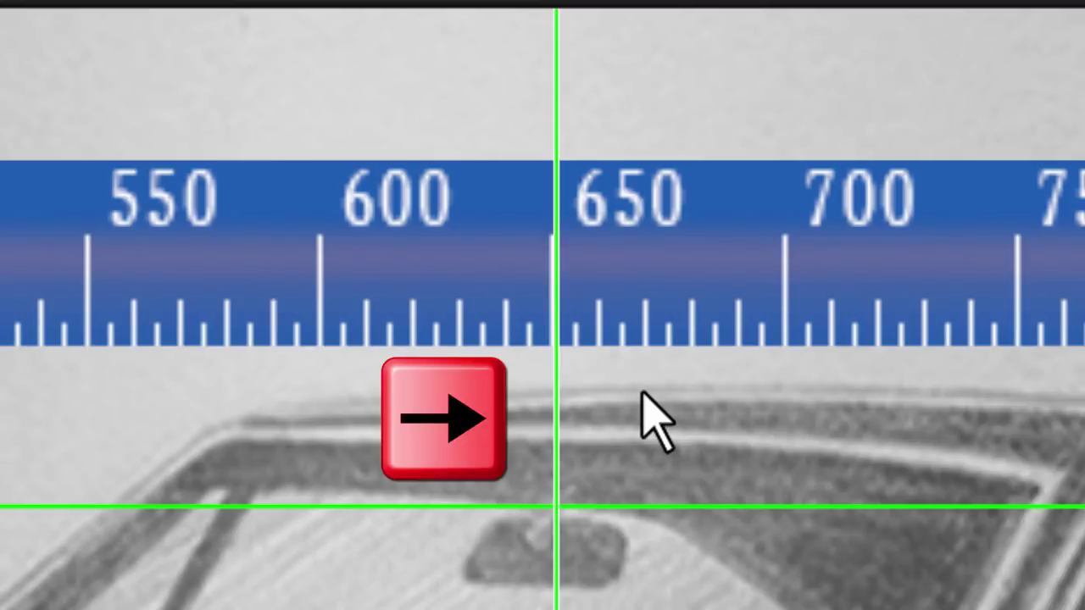
{"action": "left_click", "coordinate": [598, 402]}
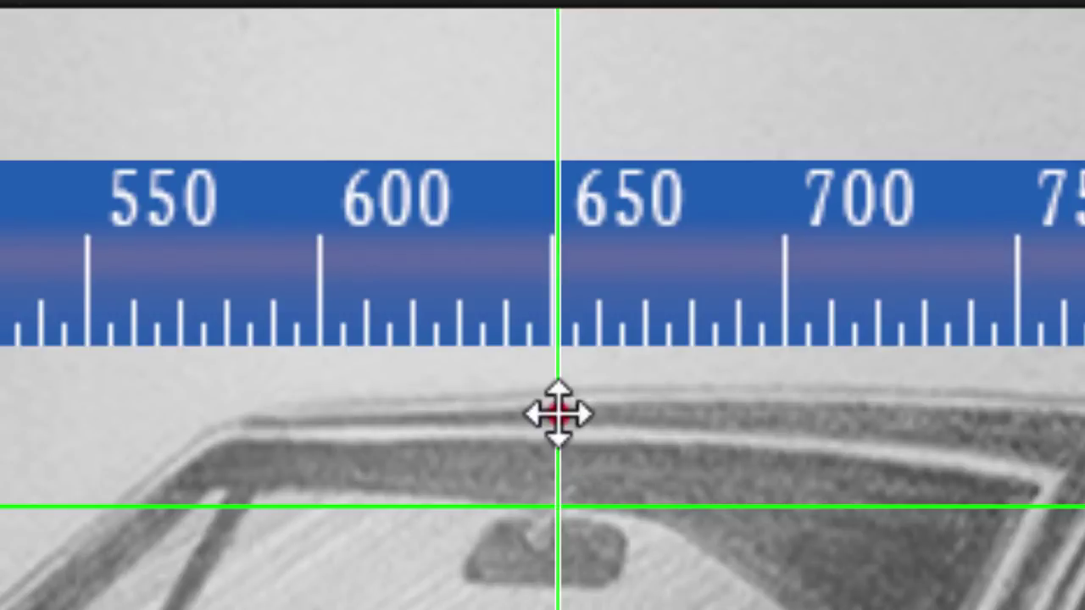
{"action": "key", "text": "Left"}
{"action": "key", "text": "Left"}
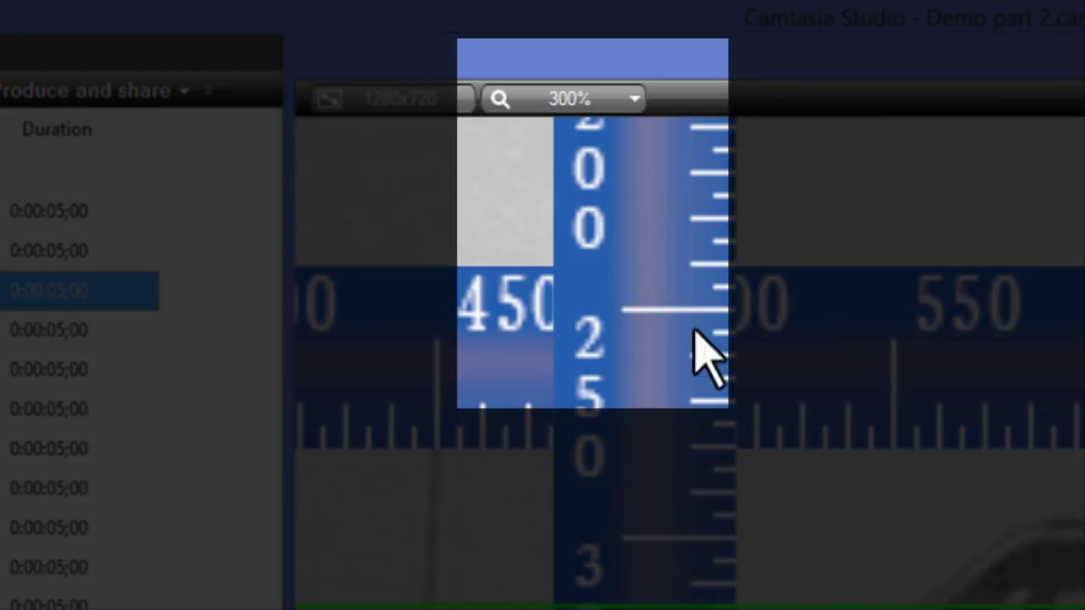
Set the preview zoom back to 100% and deselect the green guide
{"action": "left_click", "coordinate": [570, 97]}
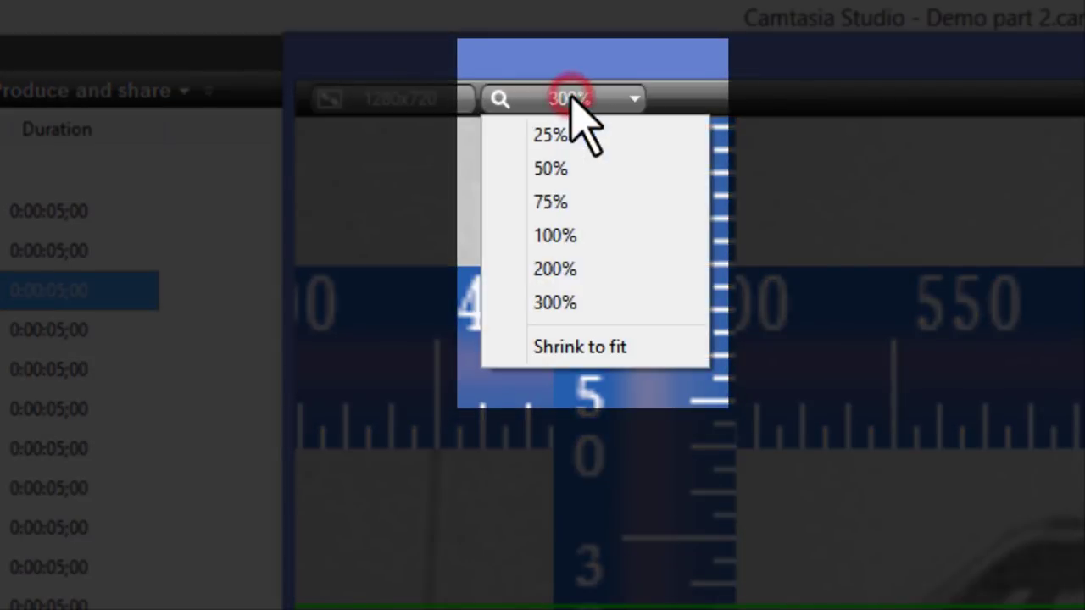
{"action": "left_click", "coordinate": [577, 237]}
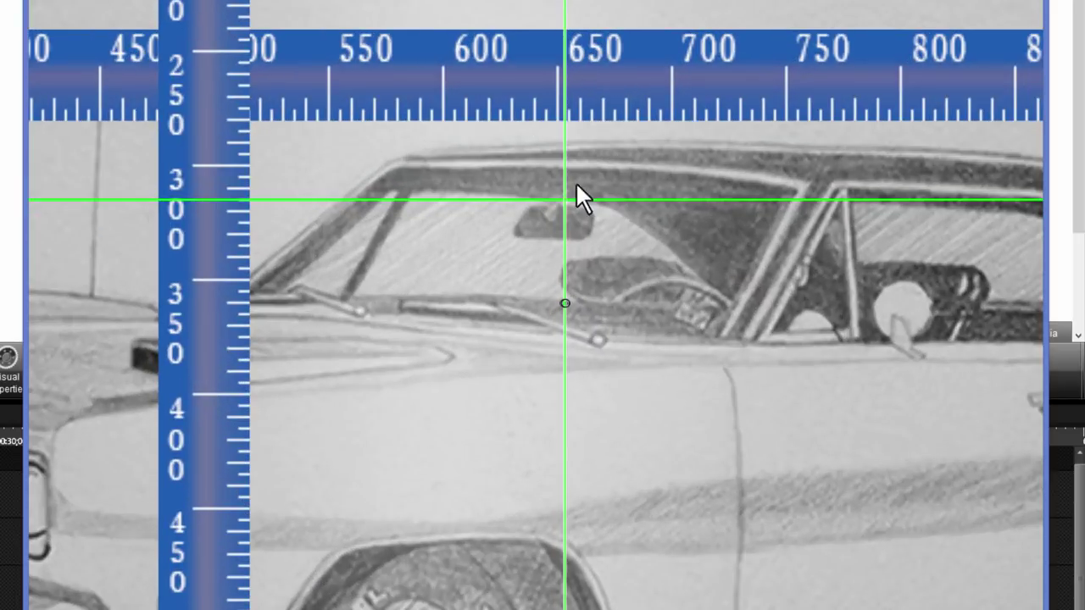
{"action": "left_click", "coordinate": [584, 172]}
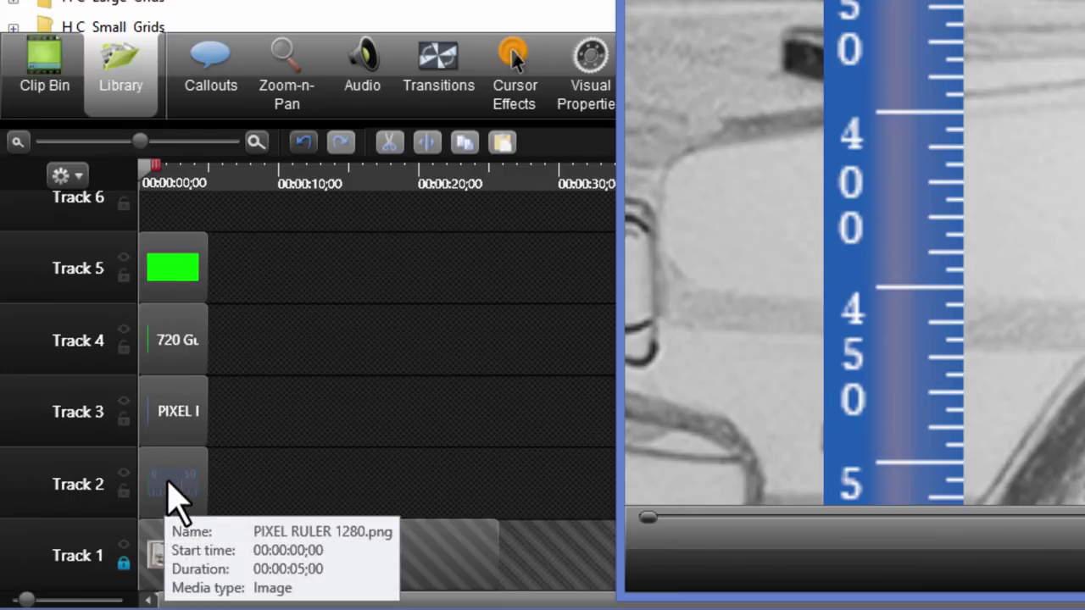
Group the ruler and guide clips from Tracks 2–5 into one clip and lock Track 2
{"action": "left_click_drag", "start_coordinate": [250, 265], "coordinate": [159, 485]}
{"action": "right_click", "coordinate": [159, 485]}
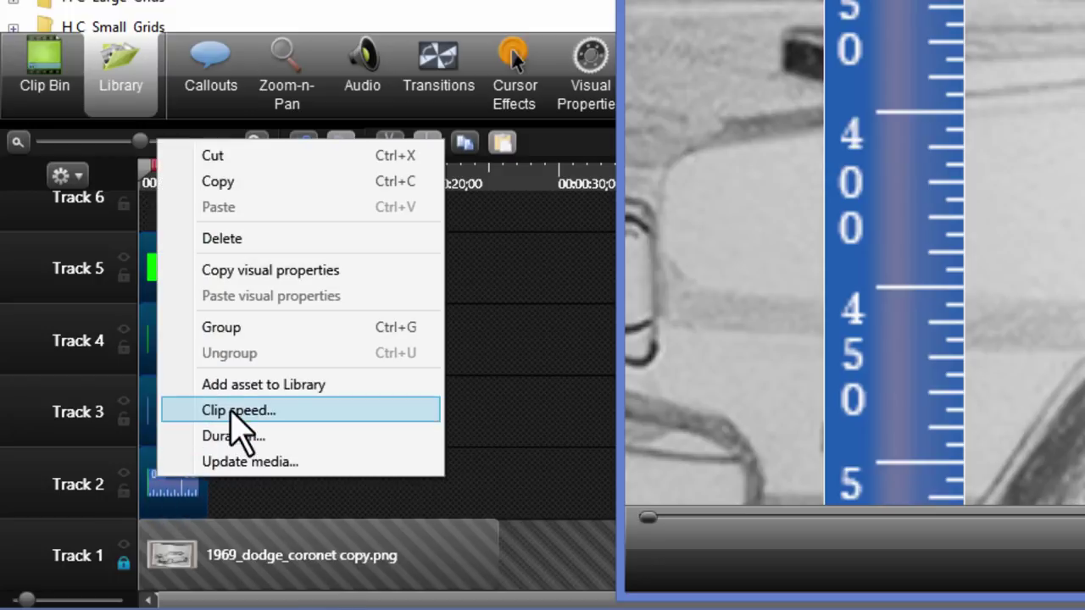
{"action": "left_click", "coordinate": [308, 327]}
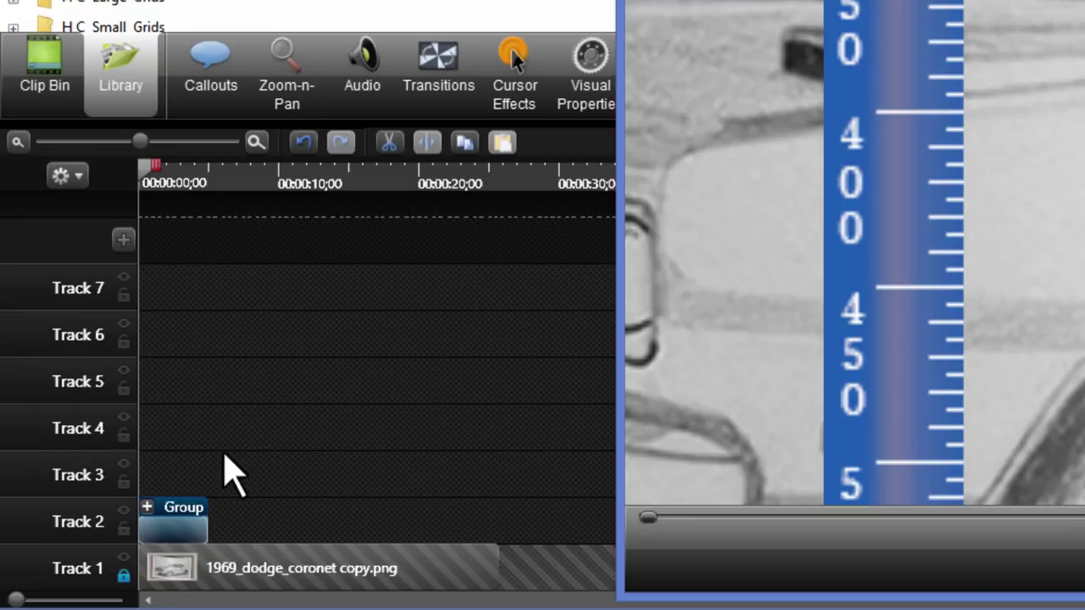
{"action": "left_click", "coordinate": [279, 428]}
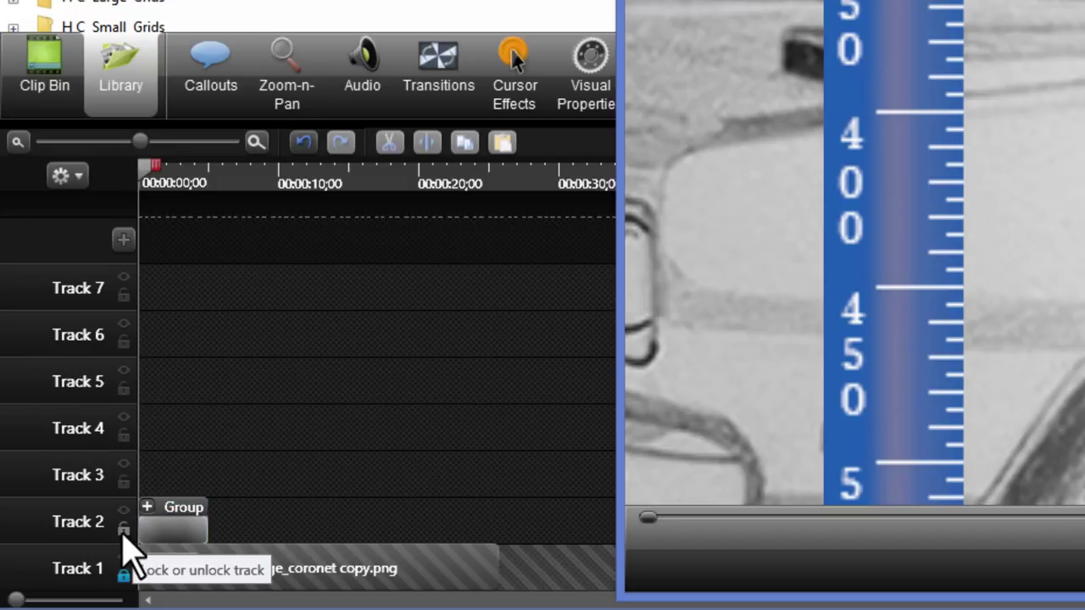
{"action": "left_click", "coordinate": [122, 531]}
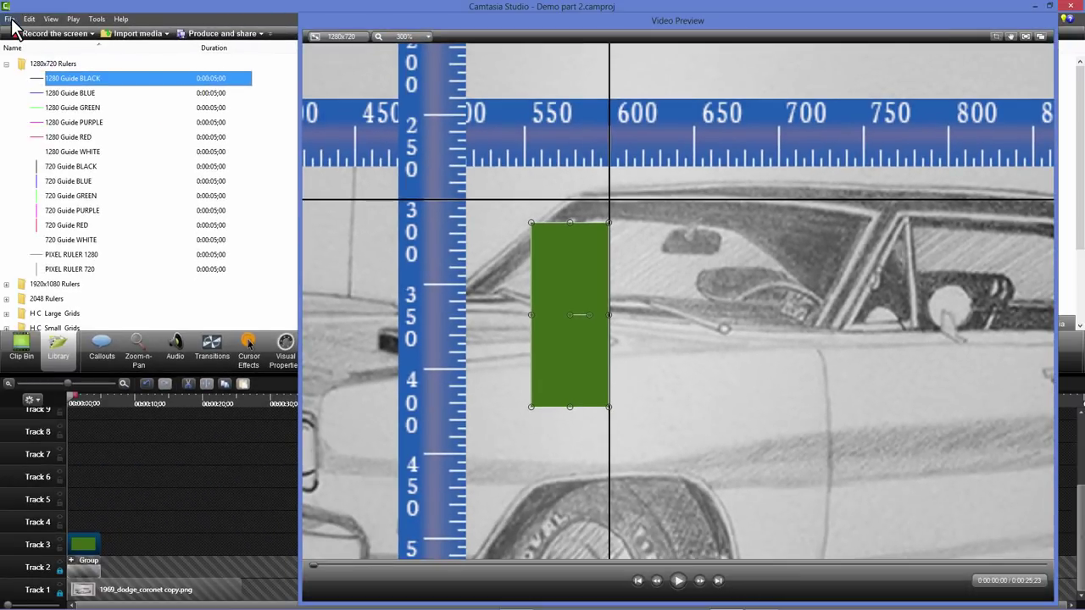
Export the current frame, with the car, rulers, guide and green rectangle, as an image
{"action": "left_click", "coordinate": [12, 20]}
{"action": "left_click", "coordinate": [12, 21]}
{"action": "left_click", "coordinate": [11, 20]}
{"action": "mouse_move", "coordinate": [84, 127]}
{"action": "left_click", "coordinate": [180, 157]}
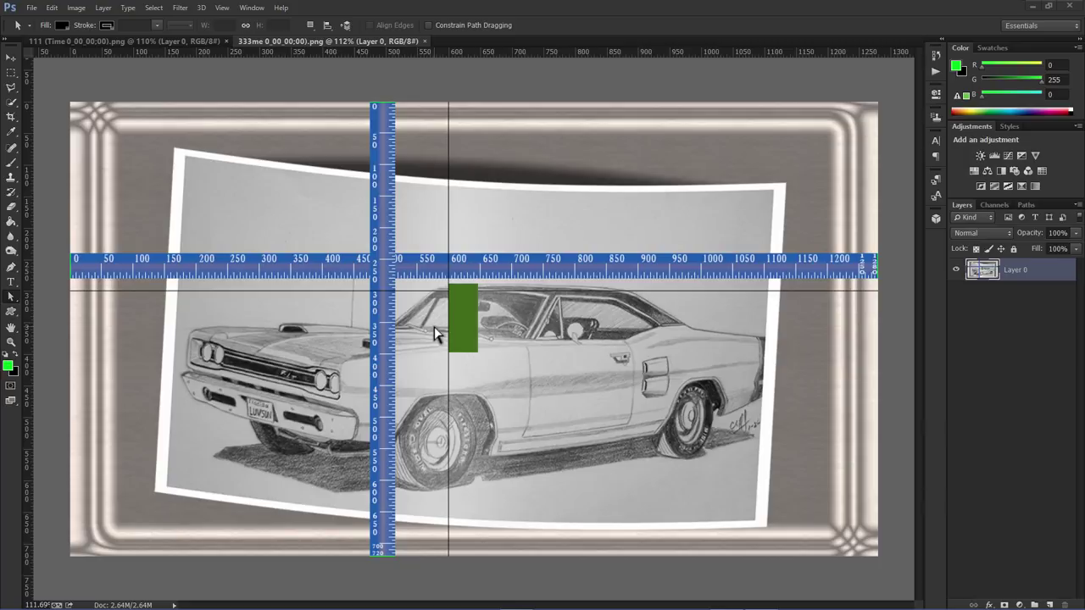
Zoom the 333me export up to 3200% around the guide line
{"action": "scroll", "coordinate": [458, 277], "scroll_direction": "up", "scroll_amount": 5}
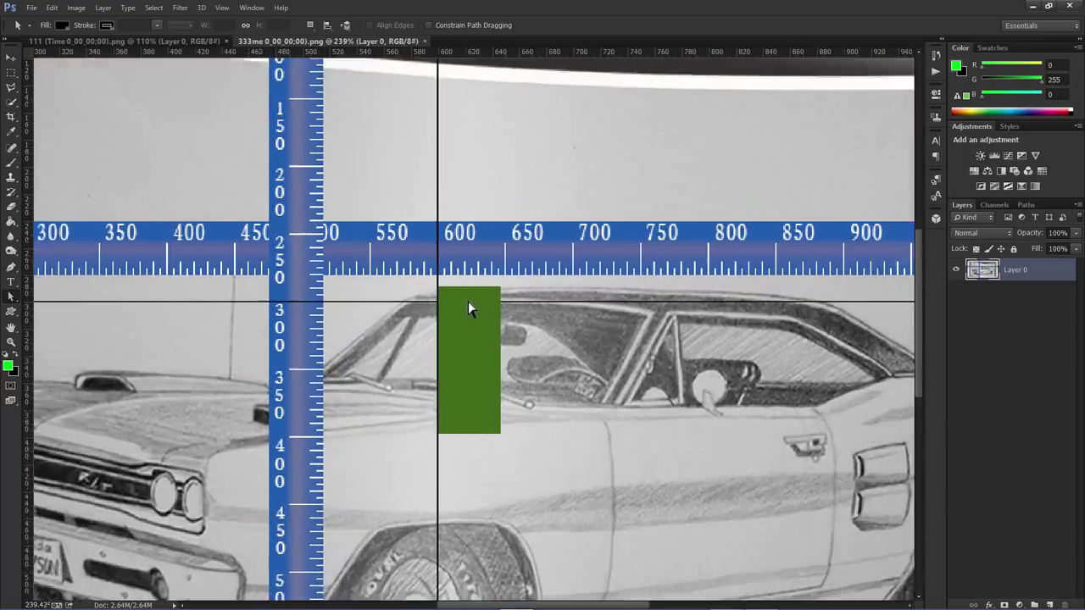
{"action": "scroll", "coordinate": [468, 301], "scroll_direction": "up", "scroll_amount": 6}
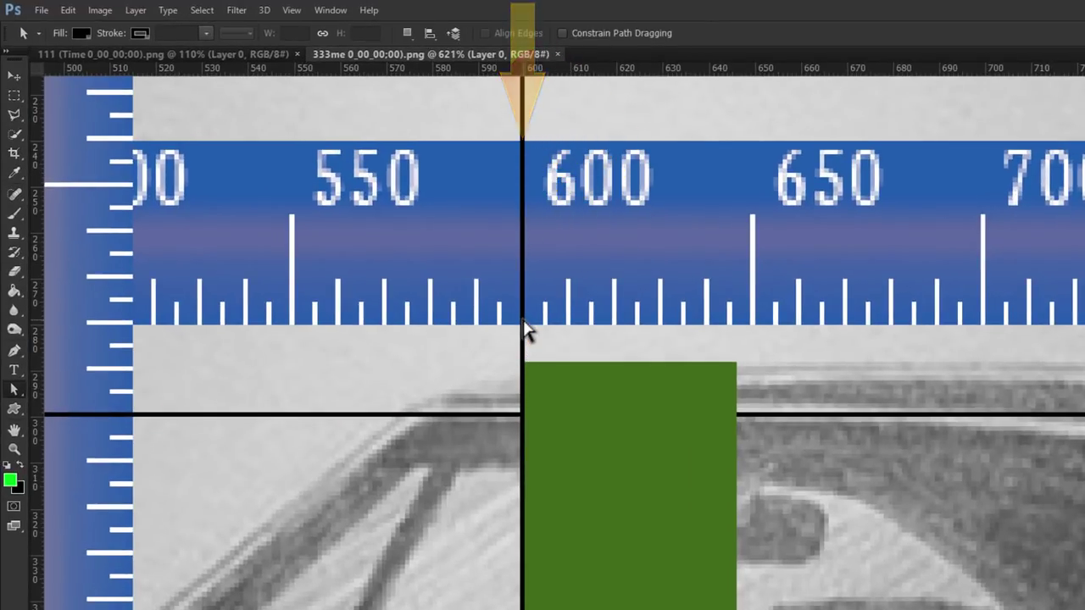
{"action": "scroll", "coordinate": [553, 164], "scroll_direction": "up", "scroll_amount": 1}
{"action": "scroll", "coordinate": [553, 164], "scroll_direction": "up", "scroll_amount": 8}
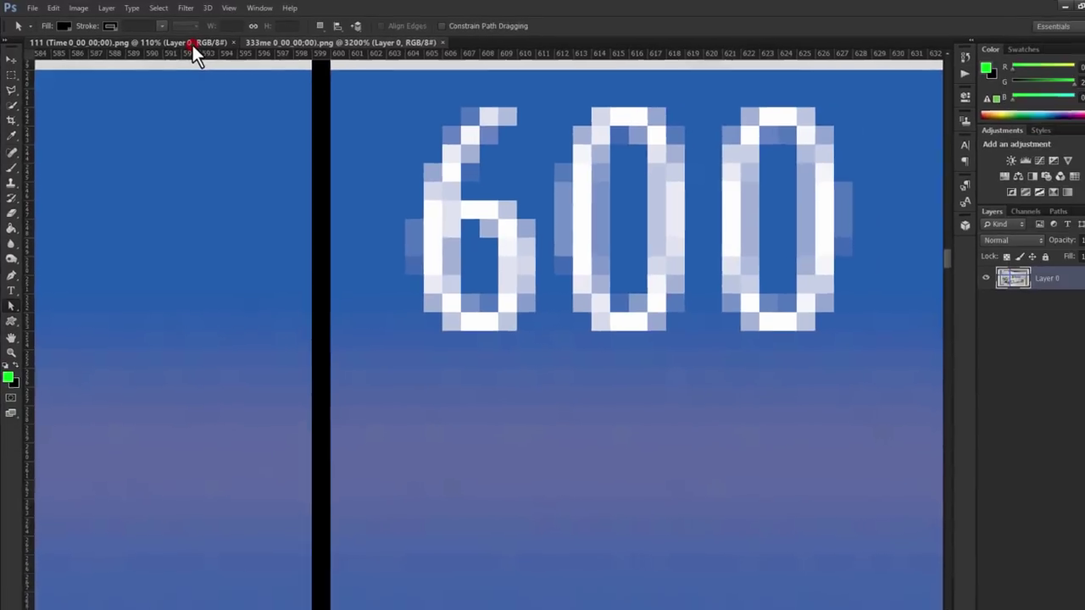
Switch to the 111 export and zoom in on the green rectangle's edge
{"action": "left_click", "coordinate": [192, 44]}
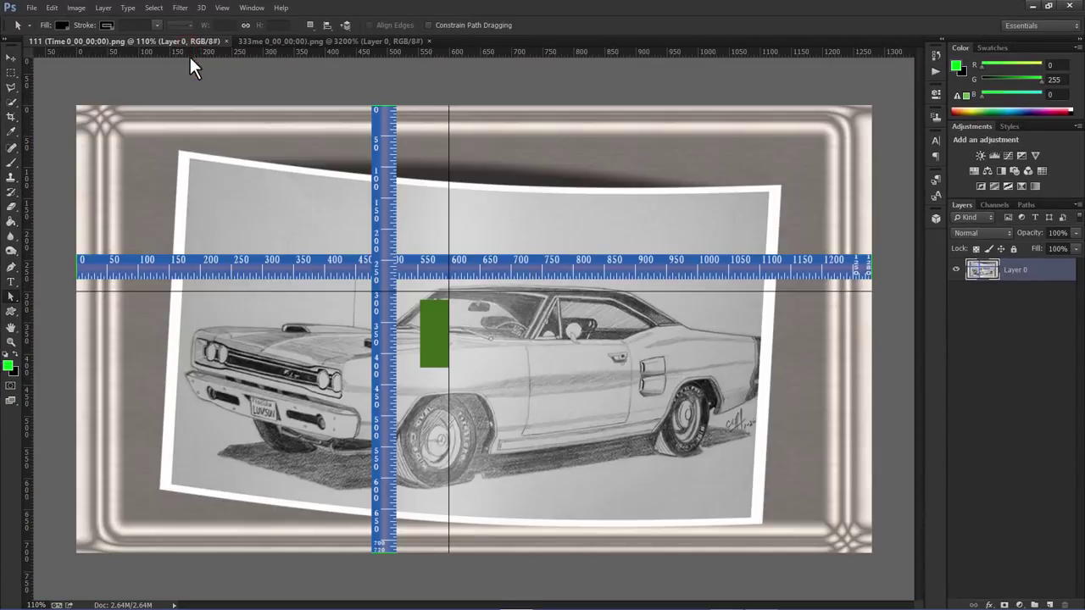
{"action": "scroll", "coordinate": [429, 341], "scroll_direction": "up", "scroll_amount": 2}
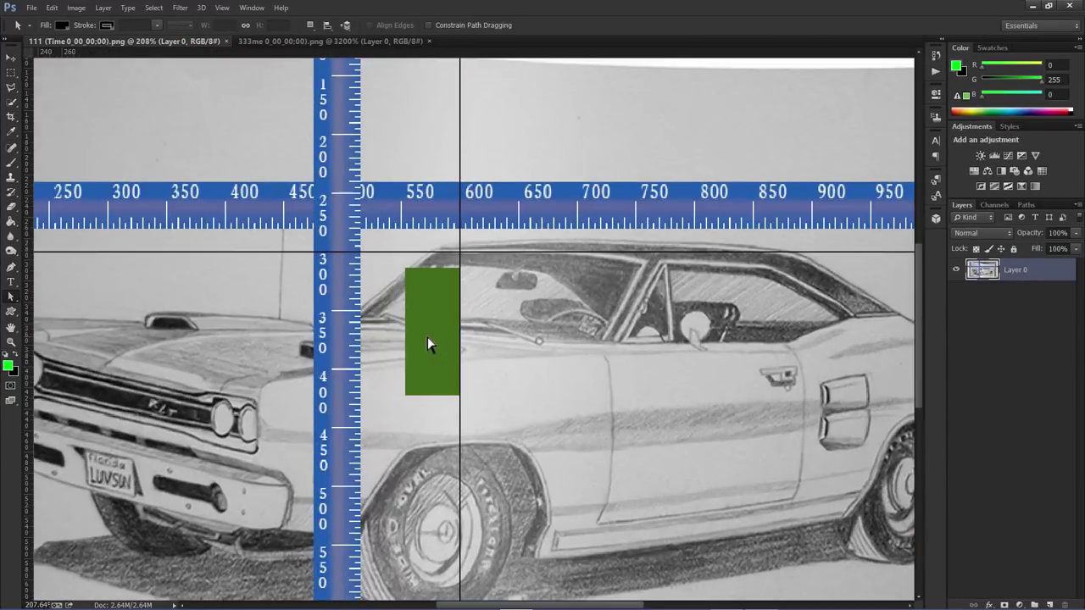
{"action": "scroll", "coordinate": [428, 337], "scroll_direction": "up", "scroll_amount": 5}
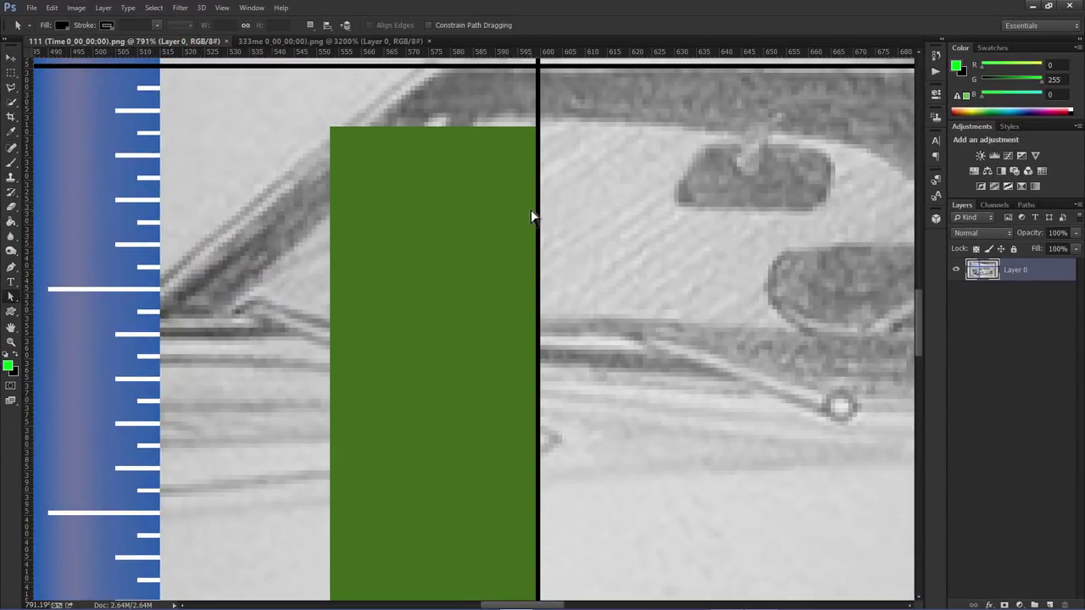
{"action": "scroll", "coordinate": [515, 223], "scroll_direction": "up", "scroll_amount": 5}
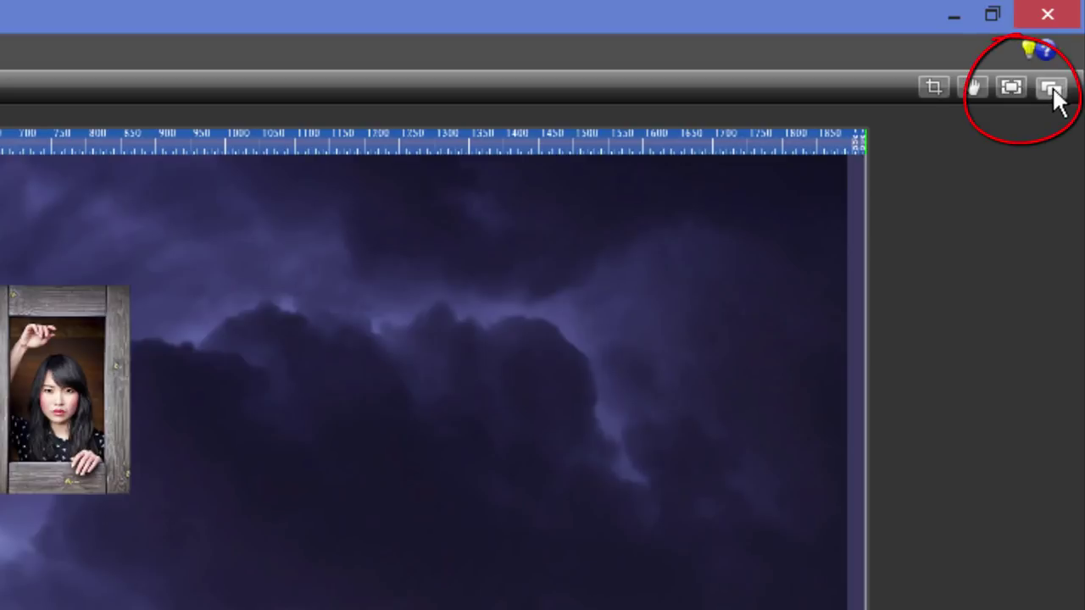
Undock and widen the preview, then snap the photo's bottom edge onto the red guide
{"action": "left_click", "coordinate": [1051, 86]}
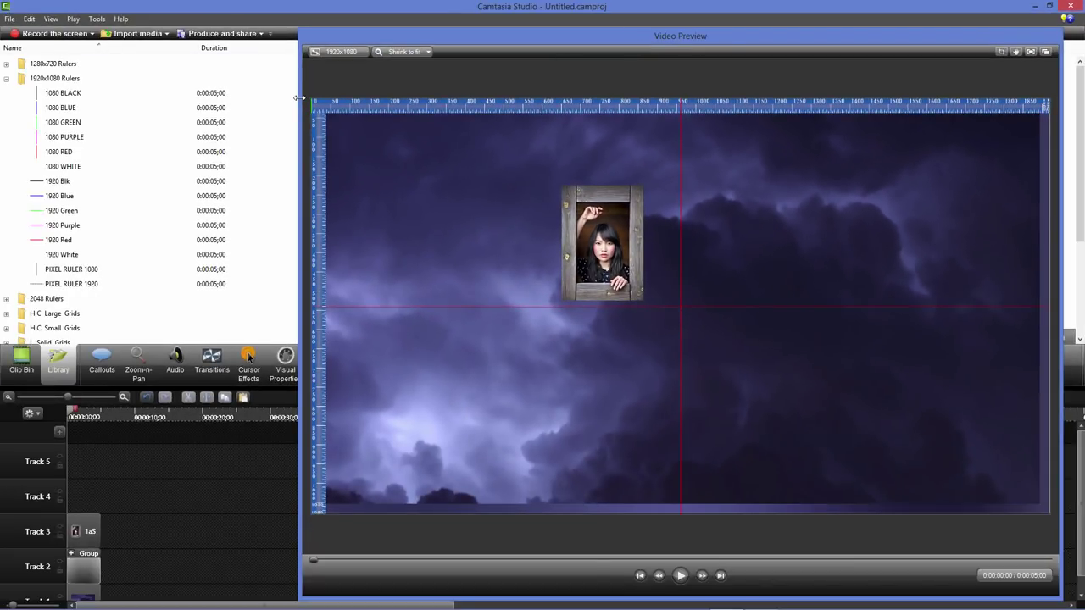
{"action": "left_click_drag", "start_coordinate": [300, 98], "coordinate": [231, 98]}
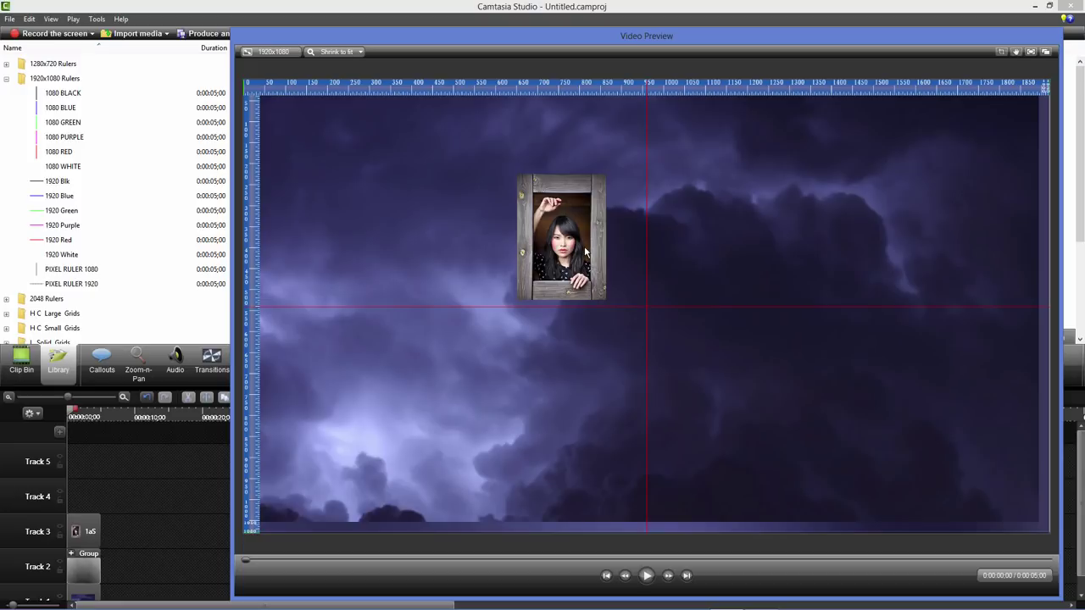
{"action": "scroll", "coordinate": [584, 247], "scroll_direction": "up", "scroll_amount": 3}
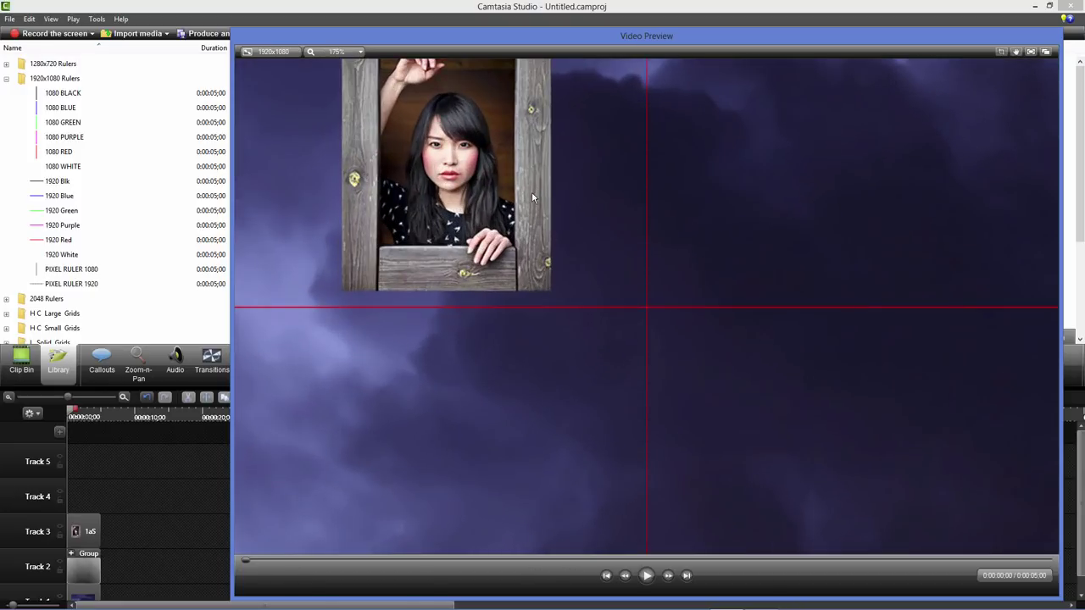
{"action": "left_click_drag", "start_coordinate": [532, 197], "coordinate": [545, 208]}
{"action": "left_click", "coordinate": [594, 237]}
{"action": "left_click_drag", "start_coordinate": [593, 234], "coordinate": [496, 211]}
Dock the preview back, shrink it to fit the canvas, and enlarge the preview area
{"action": "left_click", "coordinate": [1045, 52]}
{"action": "left_click", "coordinate": [512, 34]}
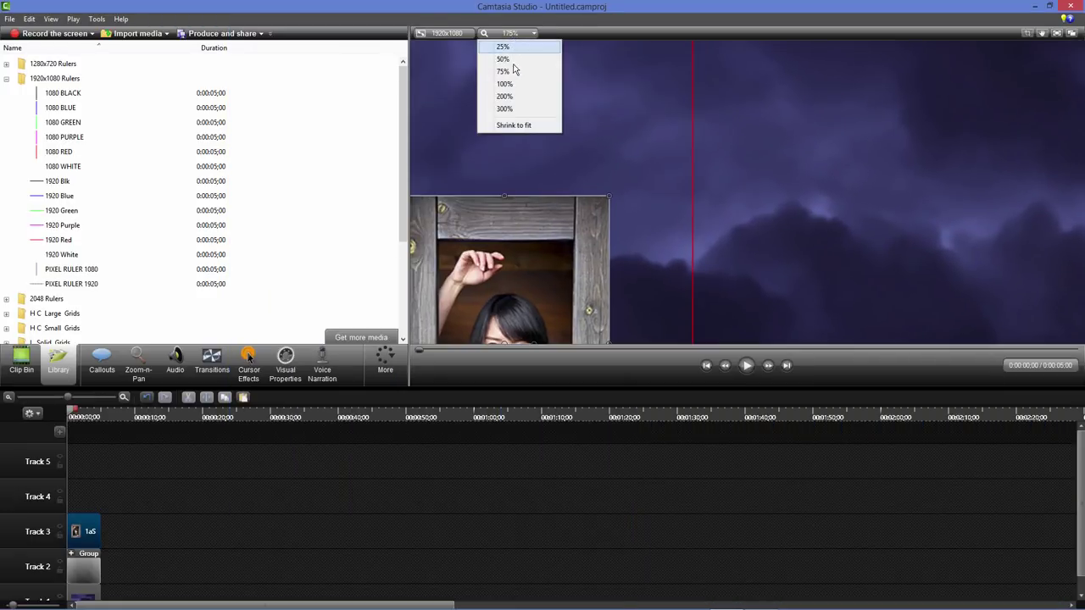
{"action": "left_click", "coordinate": [514, 125]}
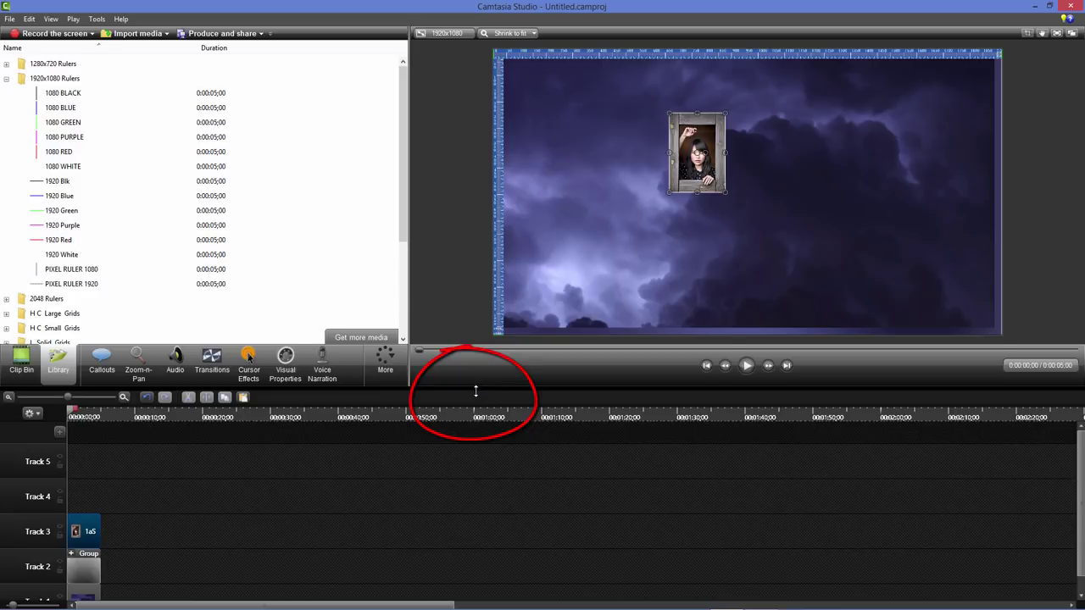
{"action": "left_click_drag", "start_coordinate": [475, 390], "coordinate": [470, 431]}
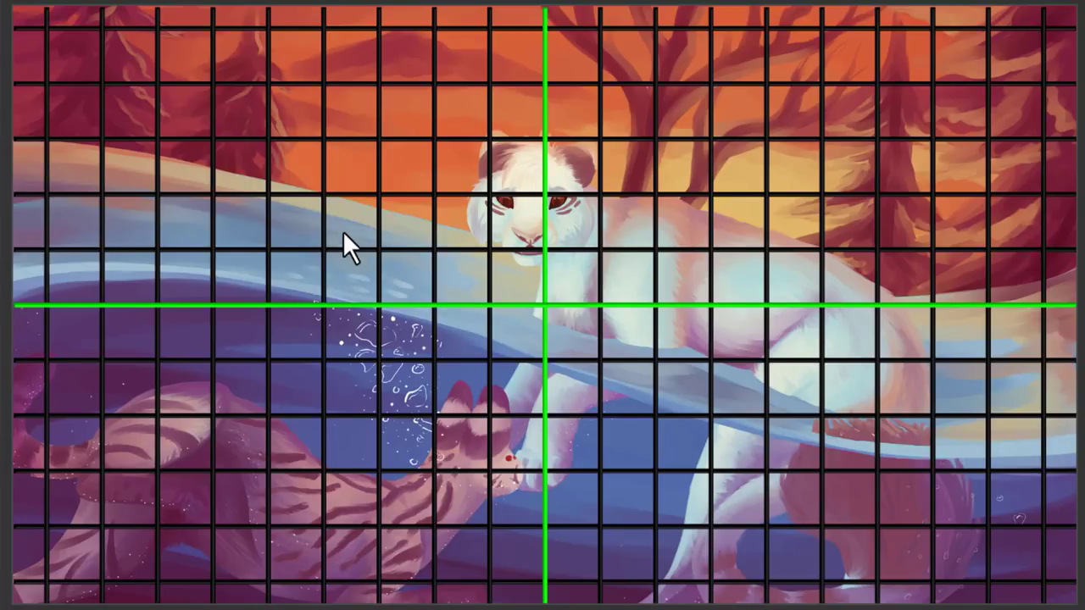
Zoom in on the grid near the preview centre, then zoom back out with the mouse wheel
{"action": "key", "text": "ctrl+plus"}
{"action": "key", "text": "ctrl+plus"}
{"action": "key", "text": "ctrl+plus"}
{"action": "key", "text": "ctrl+plus"}
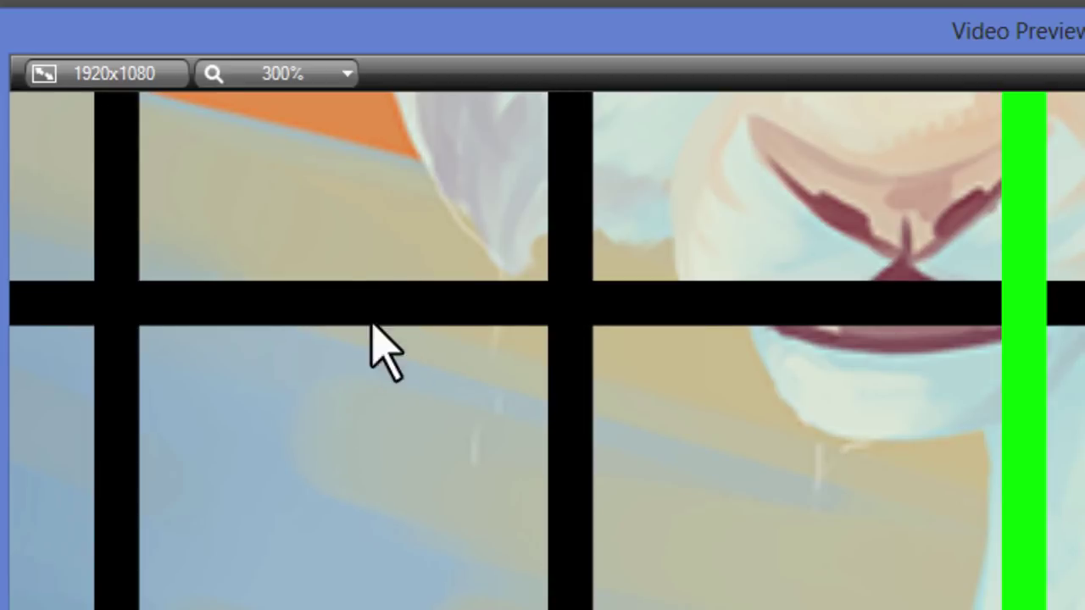
{"action": "scroll", "coordinate": [366, 502], "scroll_direction": "down", "scroll_amount": 3}
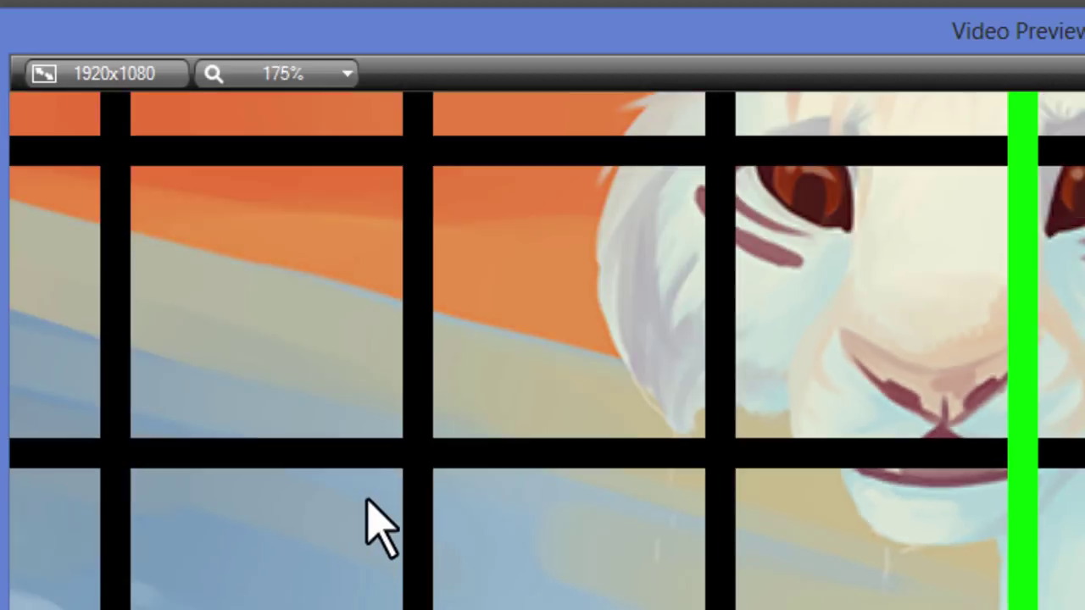
{"action": "scroll", "coordinate": [366, 501], "scroll_direction": "down", "scroll_amount": 5}
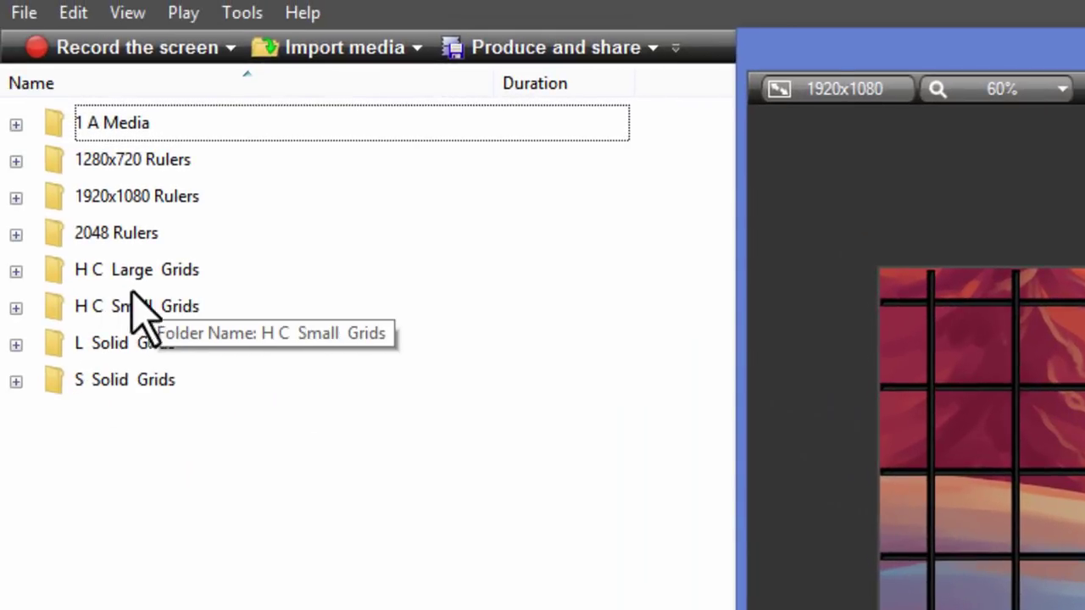
Expand the H C Large Grids folder in the Library
{"action": "left_click", "coordinate": [15, 271]}
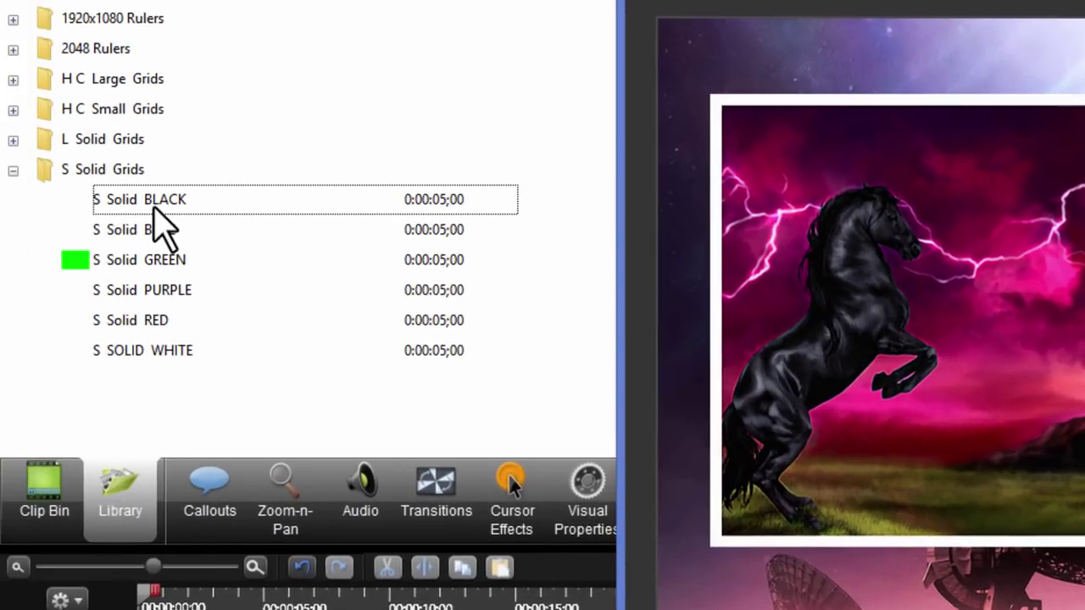
Add the S Solid BLACK grid at the playhead and send it behind the other images
{"action": "right_click", "coordinate": [101, 200]}
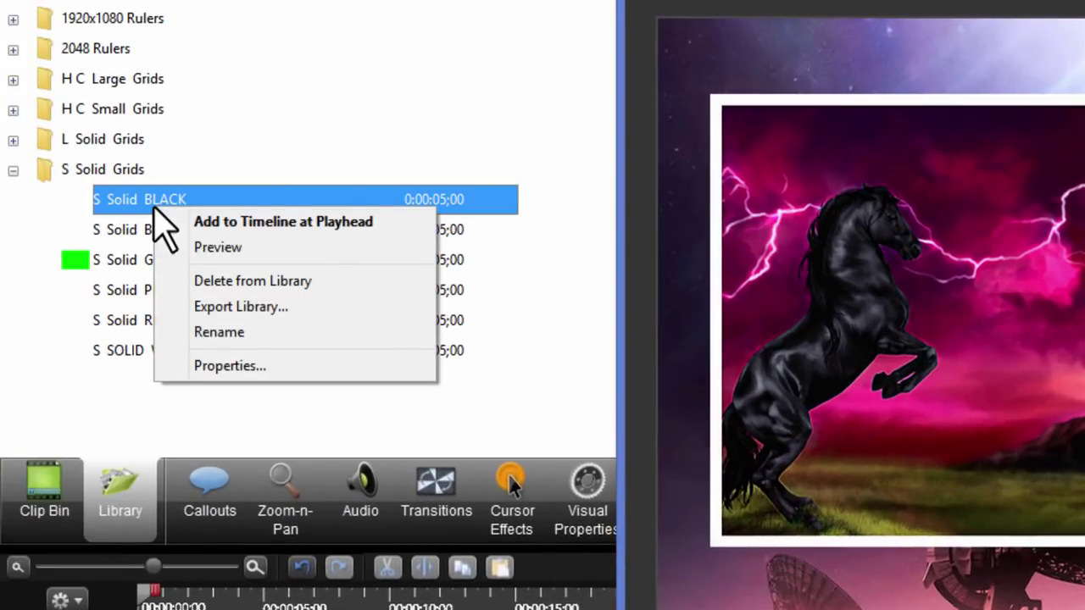
{"action": "left_click", "coordinate": [239, 225]}
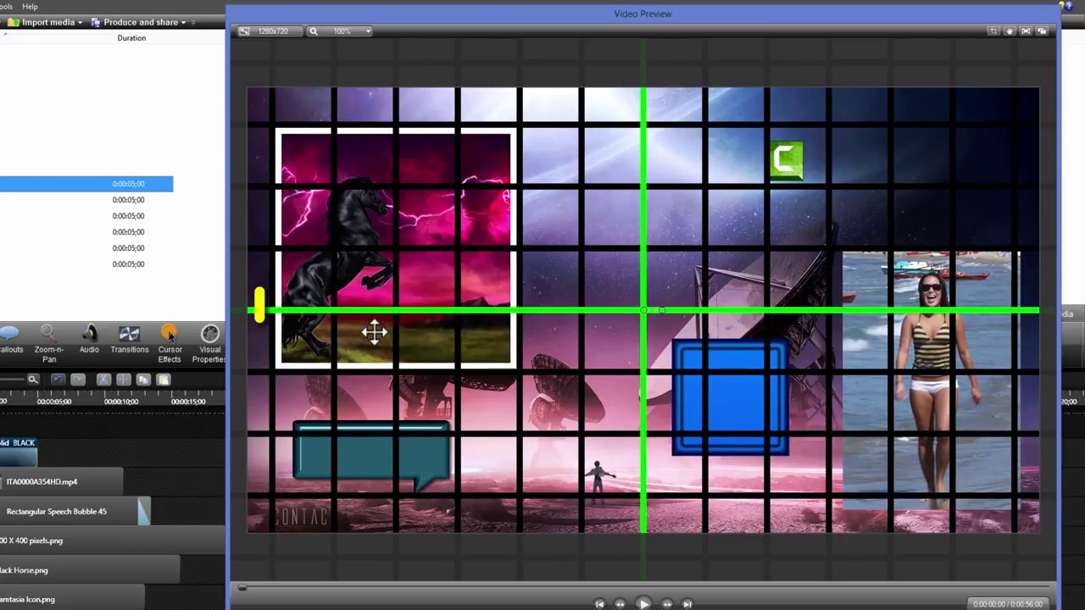
{"action": "right_click", "coordinate": [374, 333]}
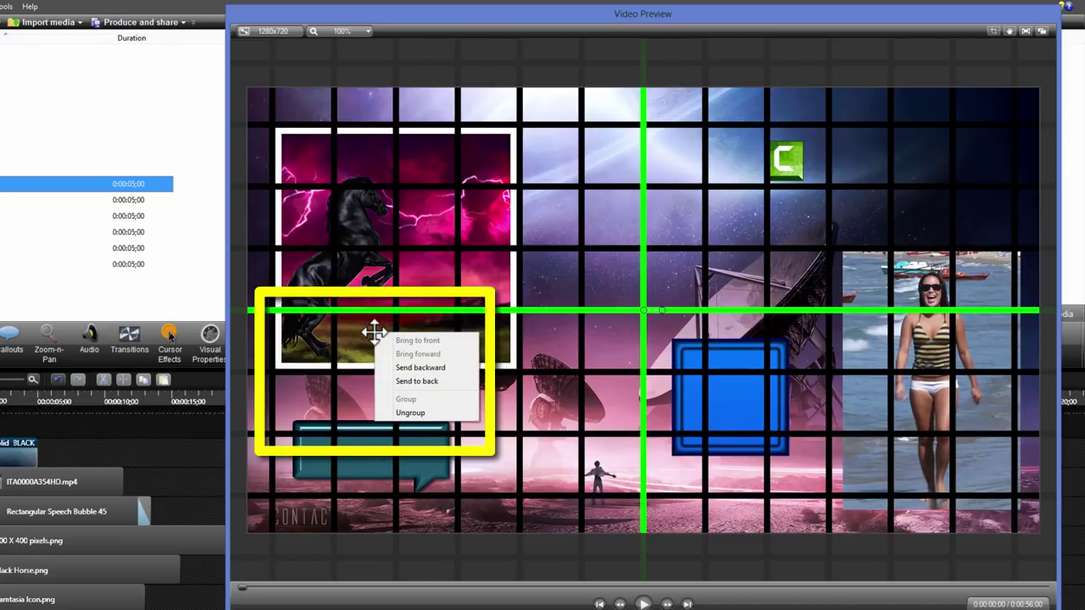
{"action": "left_click", "coordinate": [421, 382]}
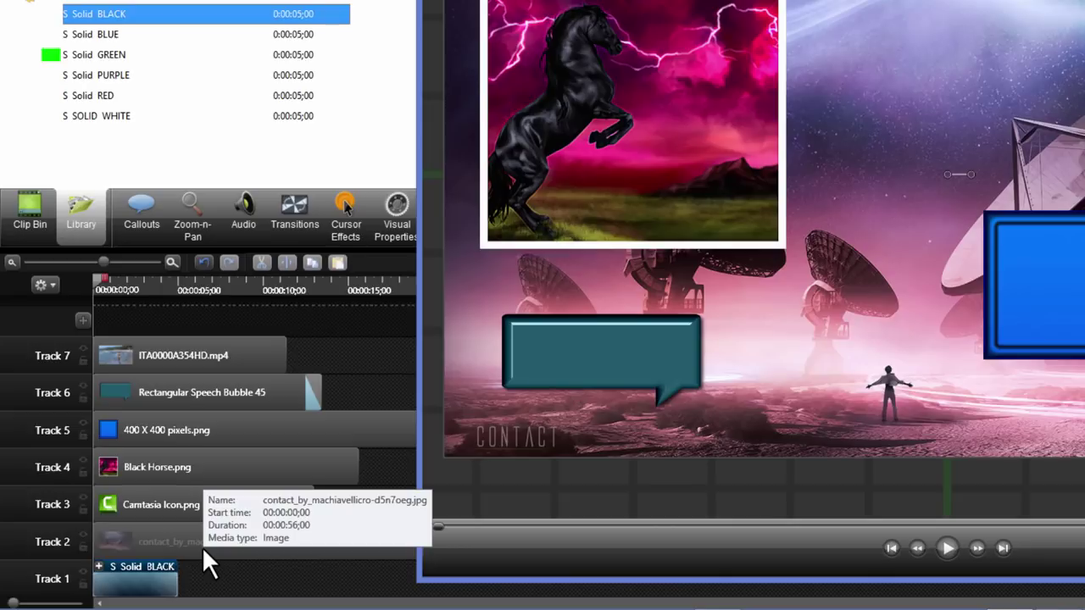
Send the space background clip to the very back, beneath the grid
{"action": "left_click", "coordinate": [203, 547]}
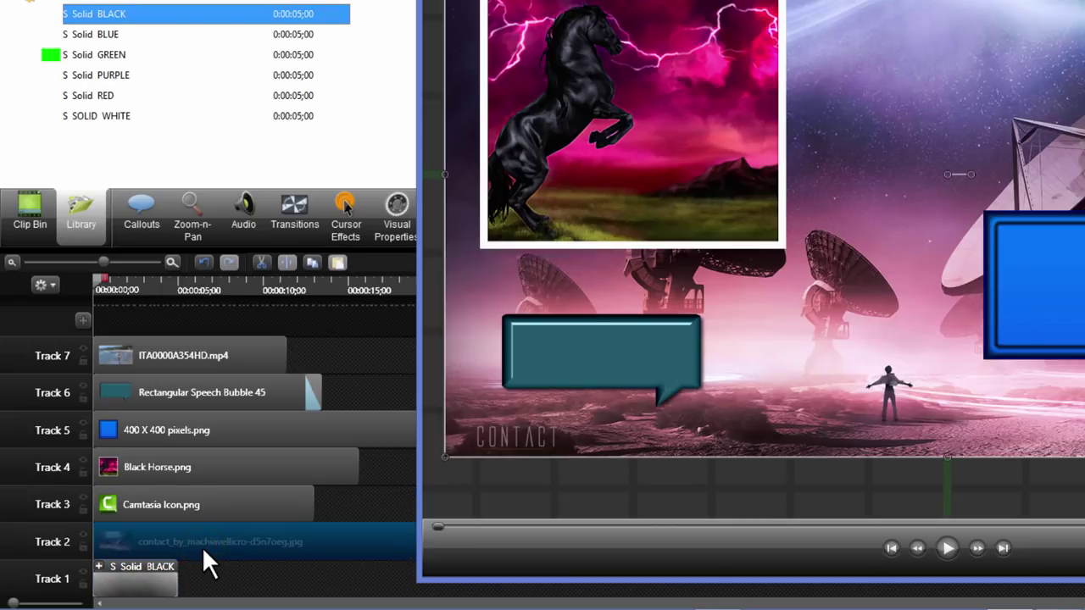
{"action": "right_click", "coordinate": [476, 383]}
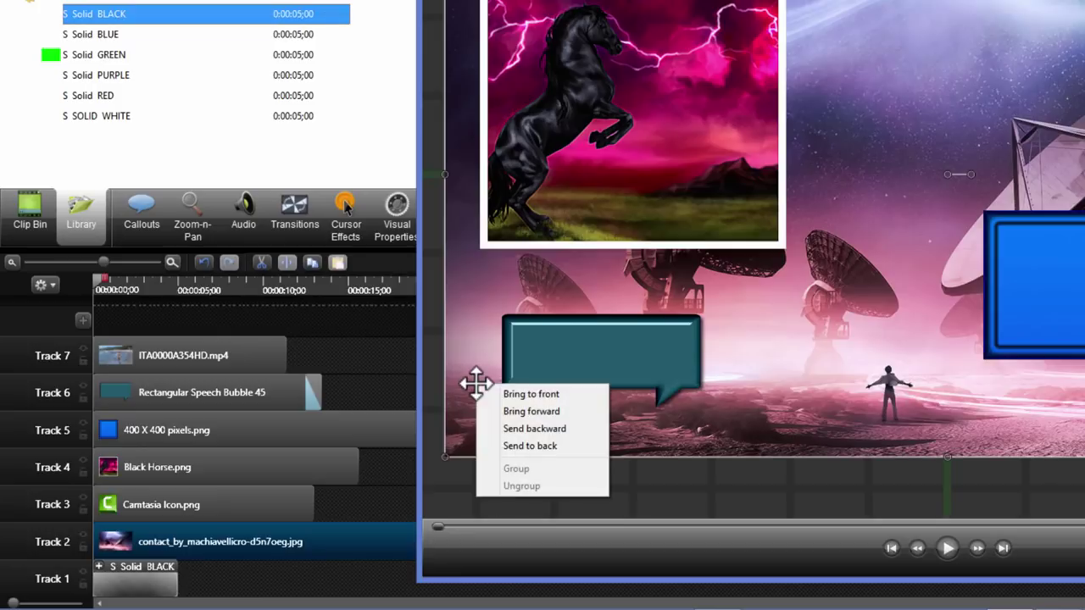
{"action": "left_click", "coordinate": [544, 445]}
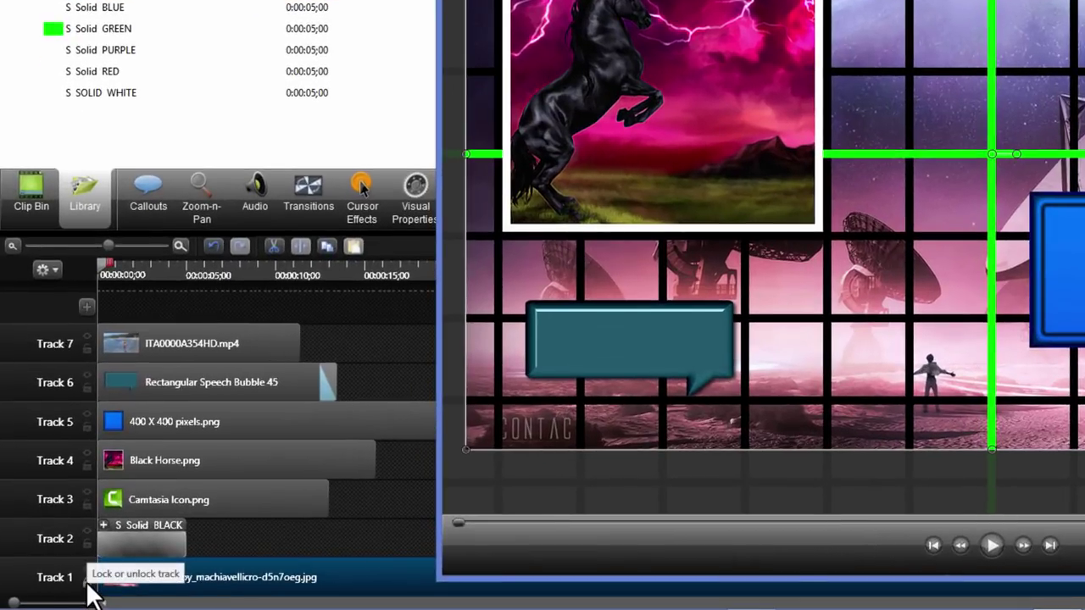
Lock Track 1 and extend the S Solid BLACK clip on Track 2 to about 15 seconds
{"action": "left_click", "coordinate": [82, 587]}
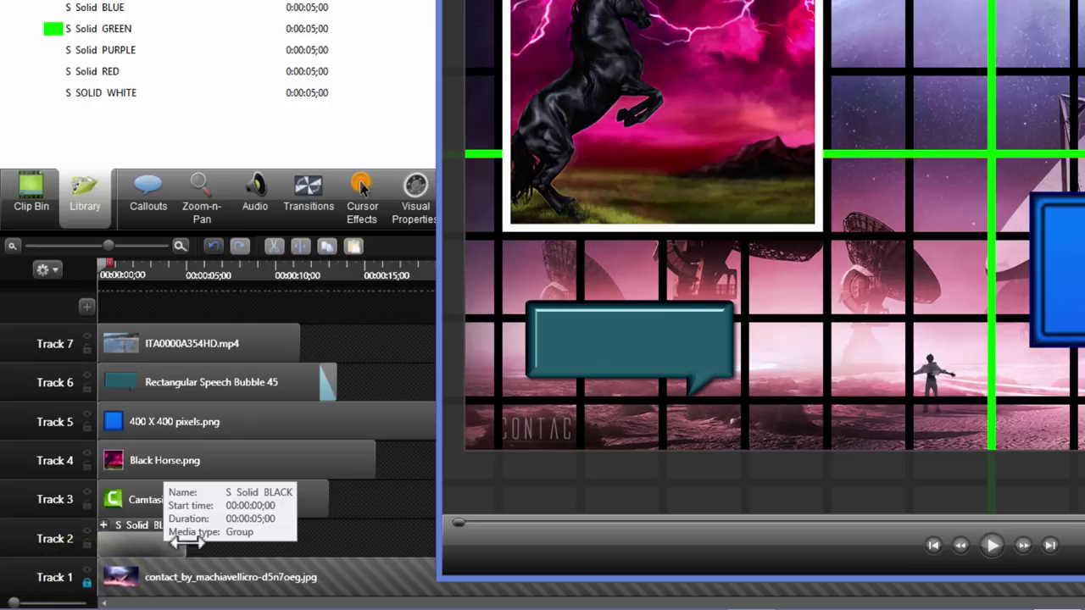
{"action": "left_click_drag", "start_coordinate": [182, 540], "coordinate": [233, 540]}
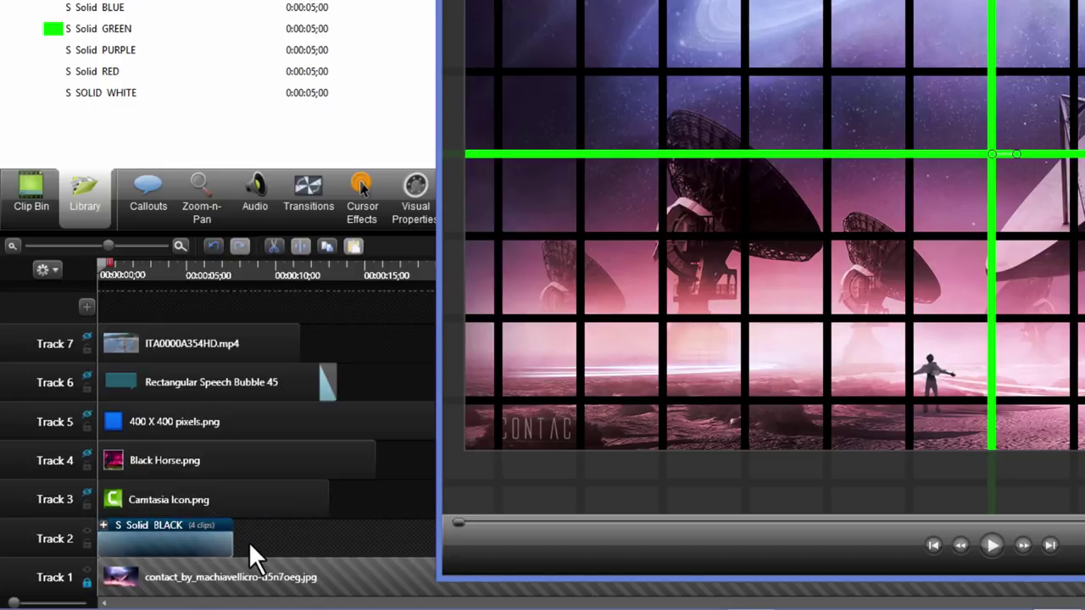
Shrink the grid's scale in Visual Properties, then restore it to the default size
{"action": "left_click", "coordinate": [416, 189]}
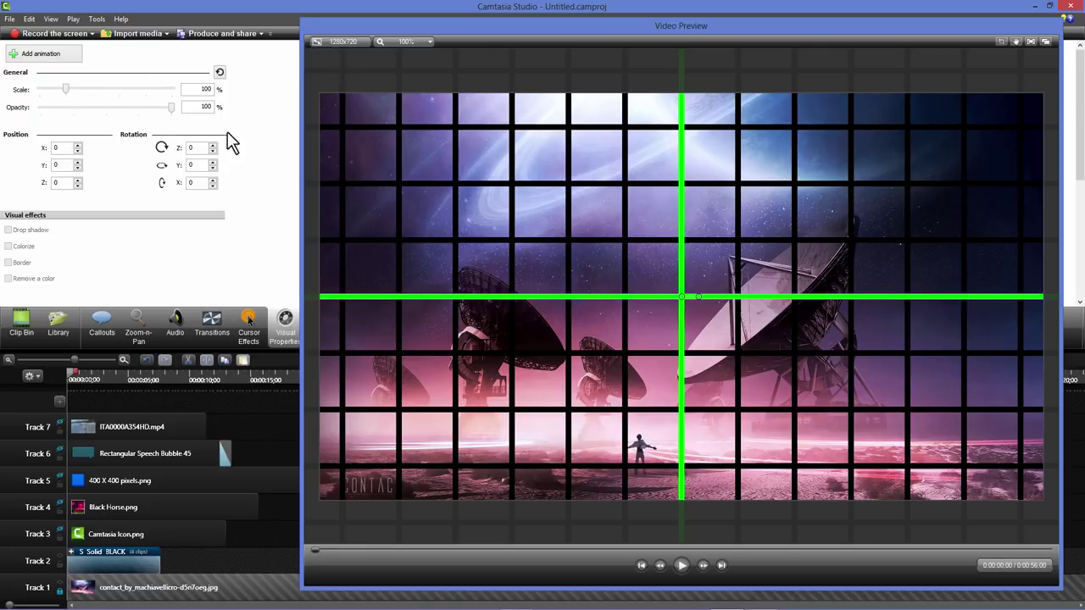
{"action": "scroll", "coordinate": [453, 211], "scroll_direction": "down", "scroll_amount": 3}
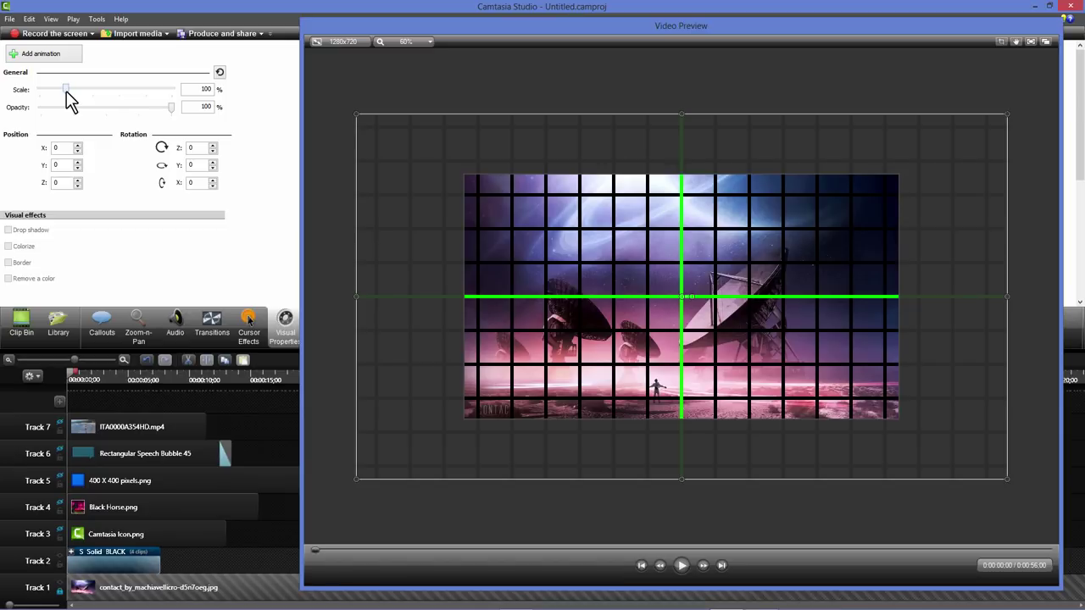
{"action": "mouse_move", "coordinate": [66, 90]}
{"action": "left_mouse_down"}
{"action": "mouse_move", "coordinate": [83, 89]}
{"action": "mouse_move", "coordinate": [52, 98]}
{"action": "left_mouse_up"}
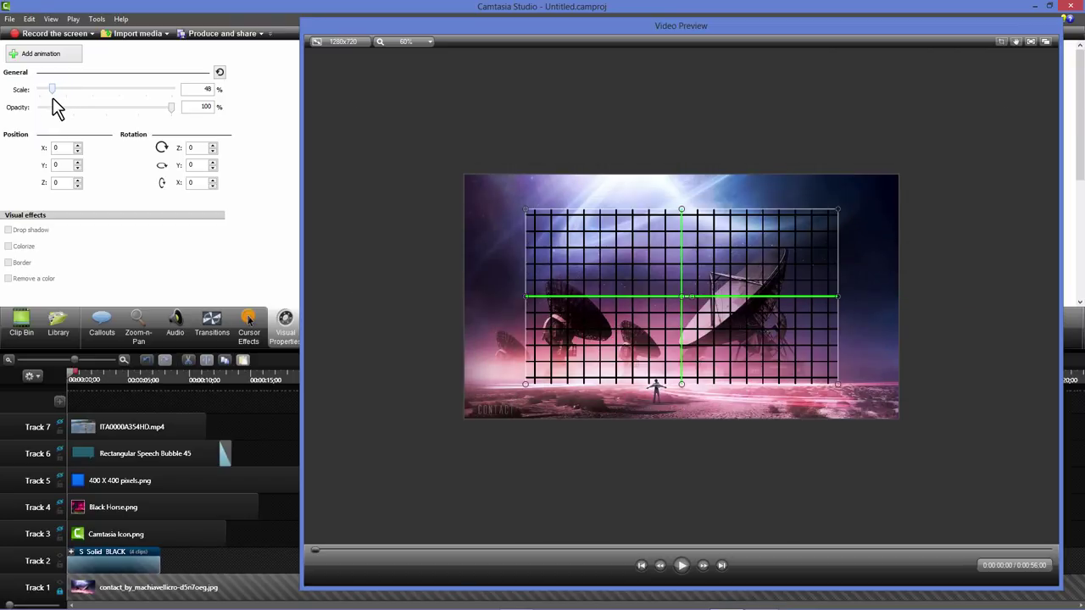
{"action": "left_click", "coordinate": [220, 74]}
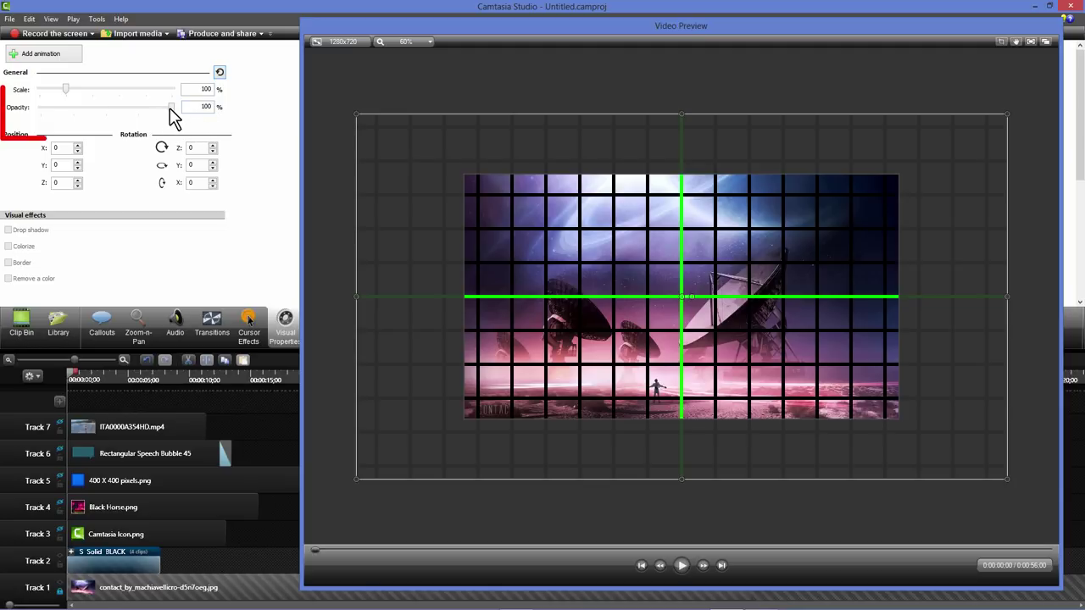
Fade the grid's opacity, view the canvas at 100% zoom, then return opacity to 100
{"action": "left_click_drag", "start_coordinate": [171, 108], "coordinate": [85, 118]}
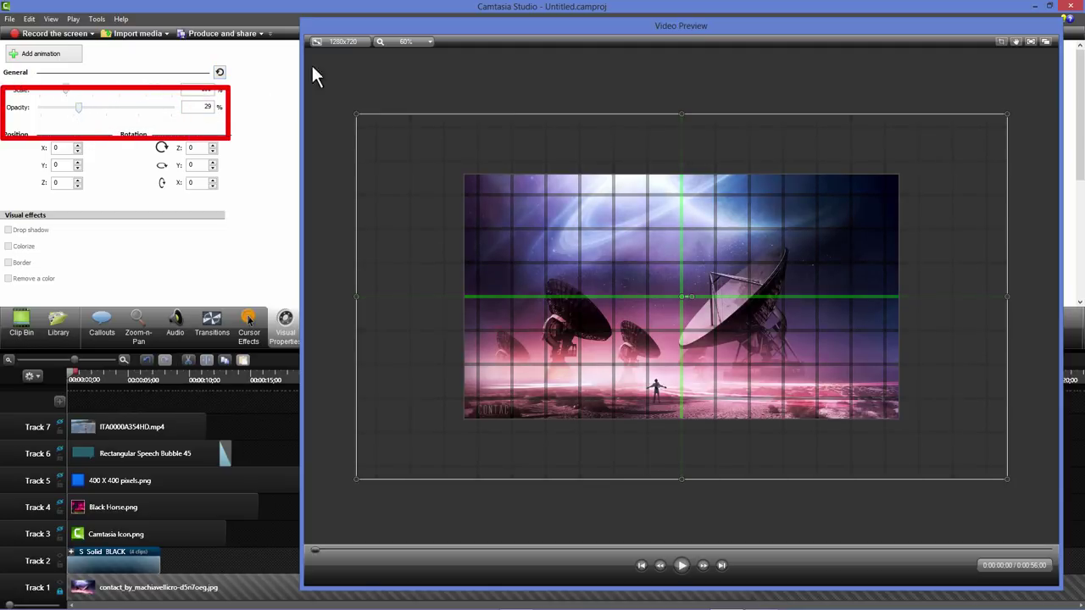
{"action": "left_click", "coordinate": [406, 44]}
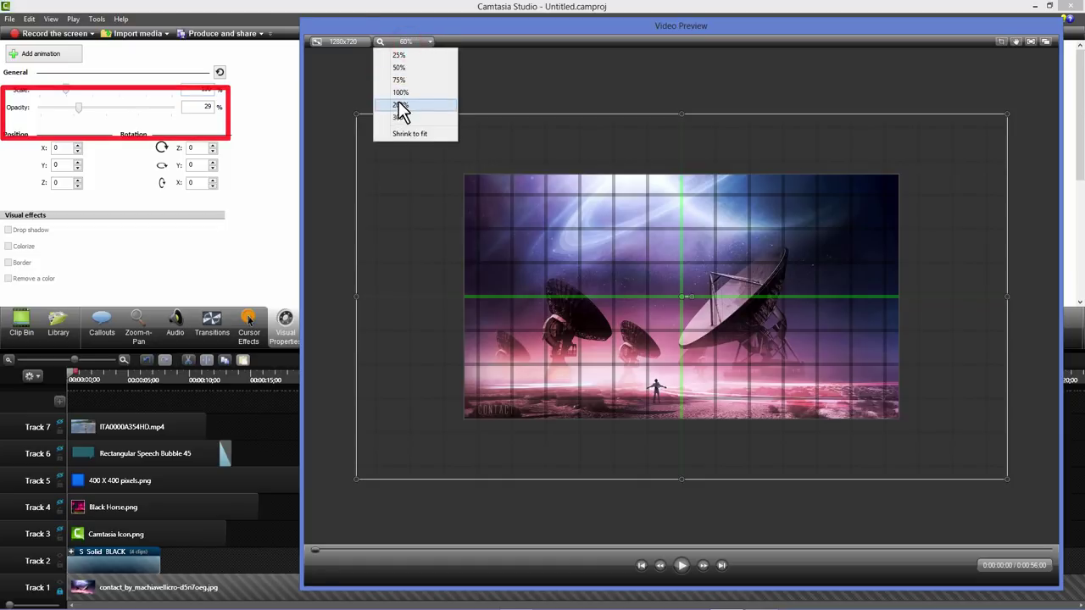
{"action": "left_click", "coordinate": [400, 92]}
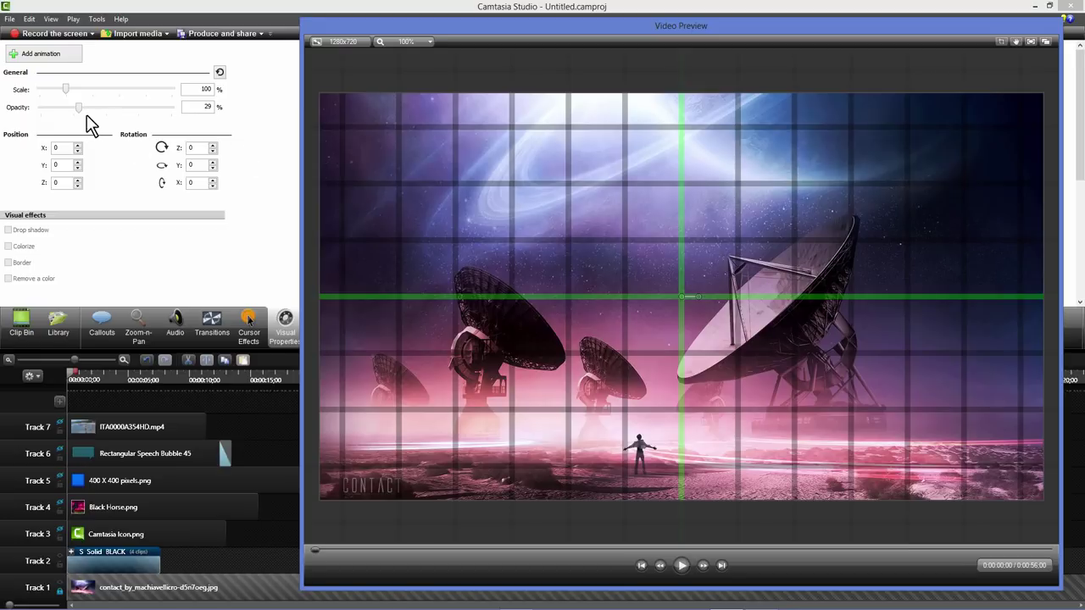
{"action": "left_click_drag", "start_coordinate": [79, 108], "coordinate": [184, 115]}
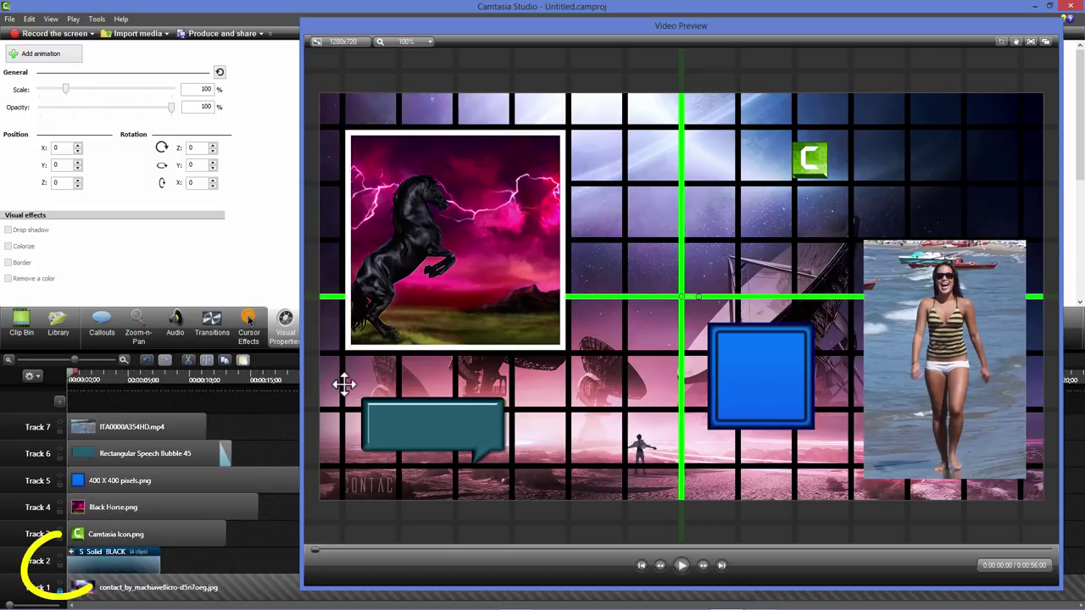
Lock Track 2, nudge the speech bubble, and move the Camtasia icon toward the centre lines
{"action": "left_click", "coordinate": [59, 564]}
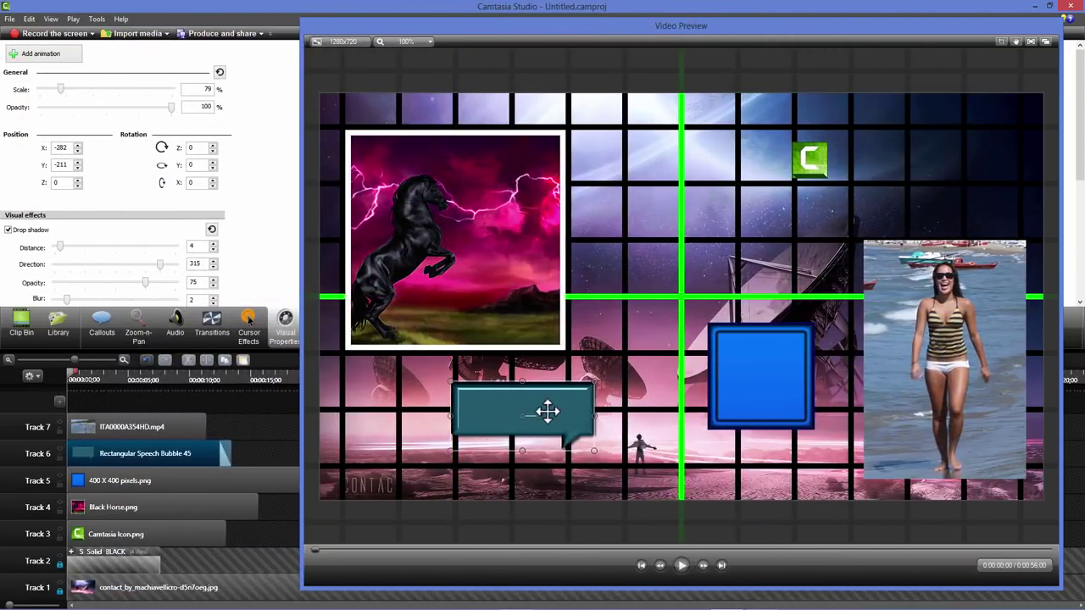
{"action": "mouse_move", "coordinate": [547, 412]}
{"action": "left_mouse_down"}
{"action": "mouse_move", "coordinate": [497, 409]}
{"action": "mouse_move", "coordinate": [528, 408]}
{"action": "left_mouse_up"}
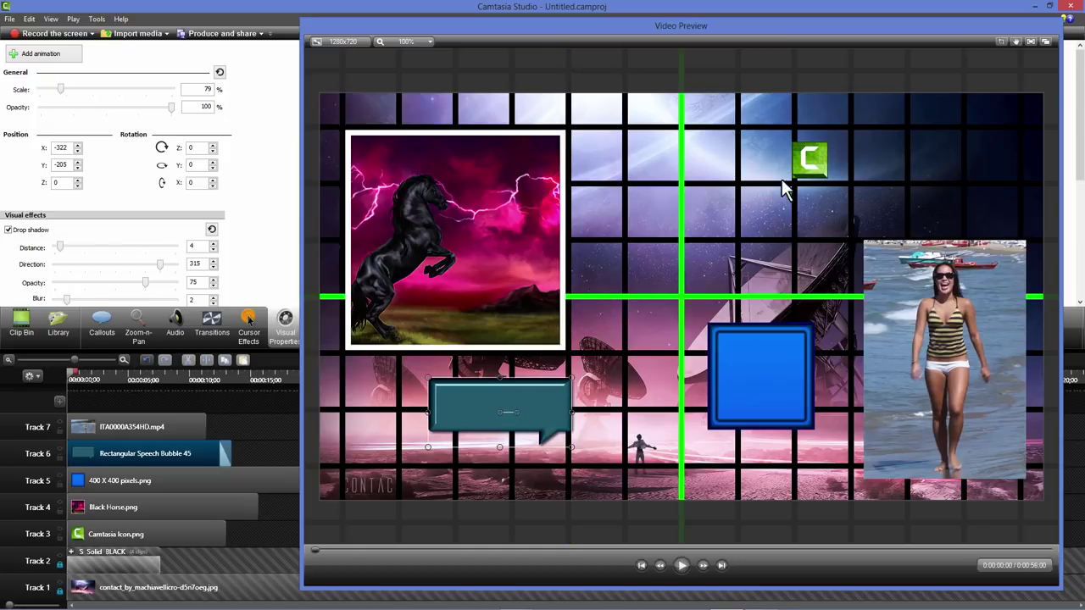
{"action": "left_click_drag", "start_coordinate": [809, 168], "coordinate": [649, 267]}
{"action": "scroll", "coordinate": [649, 267], "scroll_direction": "up", "scroll_amount": 2}
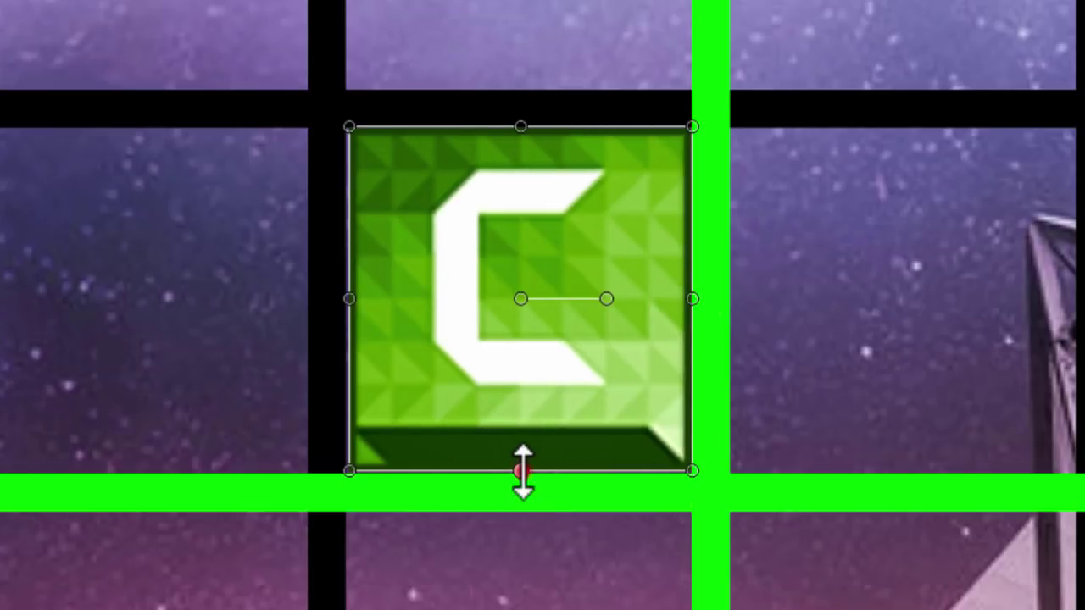
Snap the icon's bottom and left edges to grid lines and place the blue square beside it
{"action": "left_click_drag", "start_coordinate": [523, 471], "coordinate": [523, 473]}
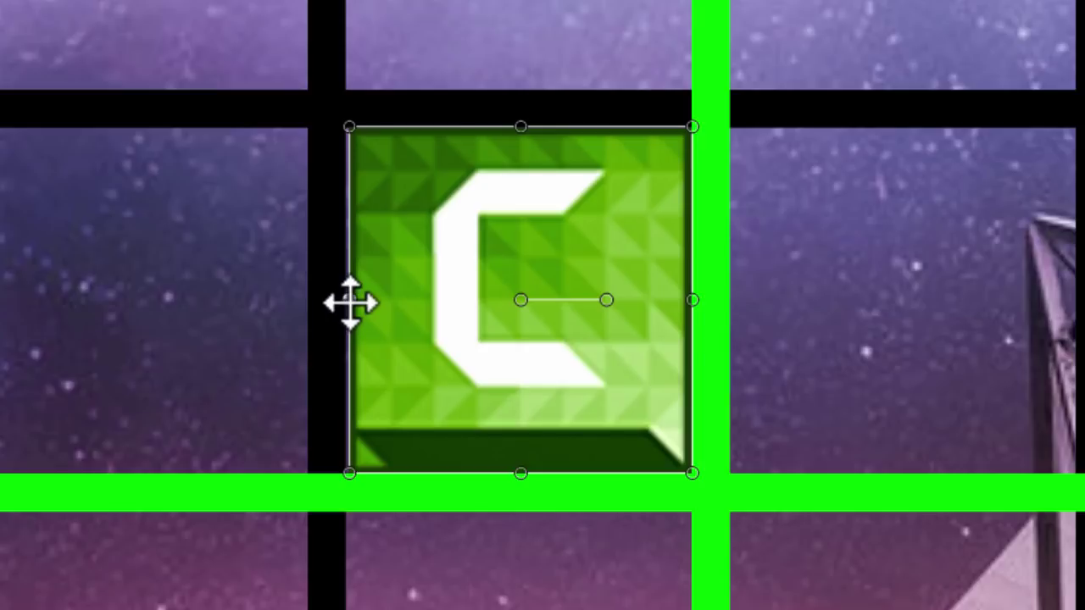
{"action": "left_click_drag", "start_coordinate": [350, 301], "coordinate": [347, 301]}
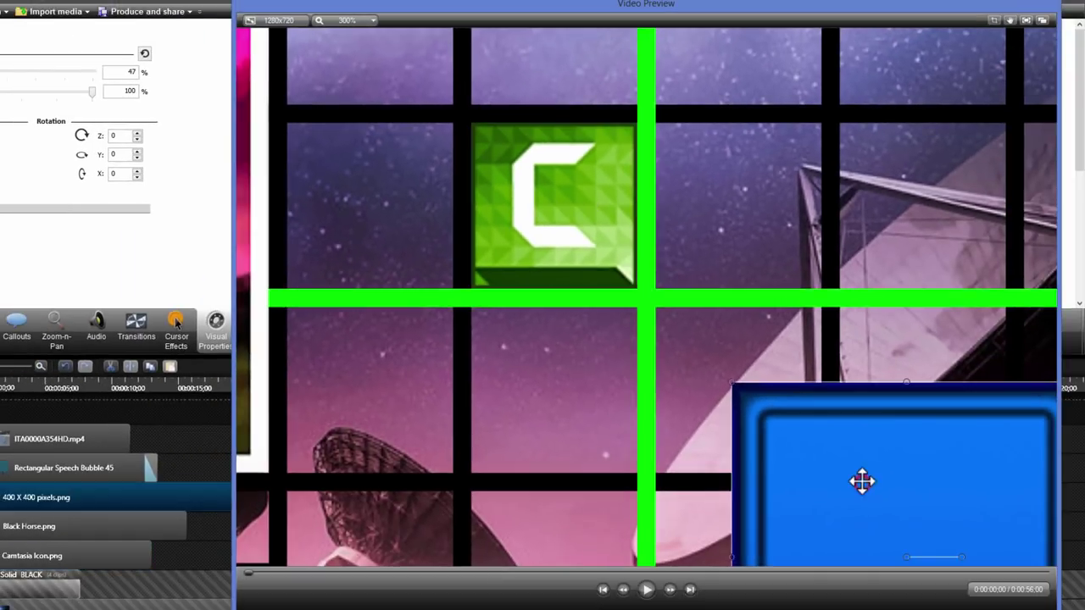
{"action": "left_click_drag", "start_coordinate": [860, 480], "coordinate": [785, 222]}
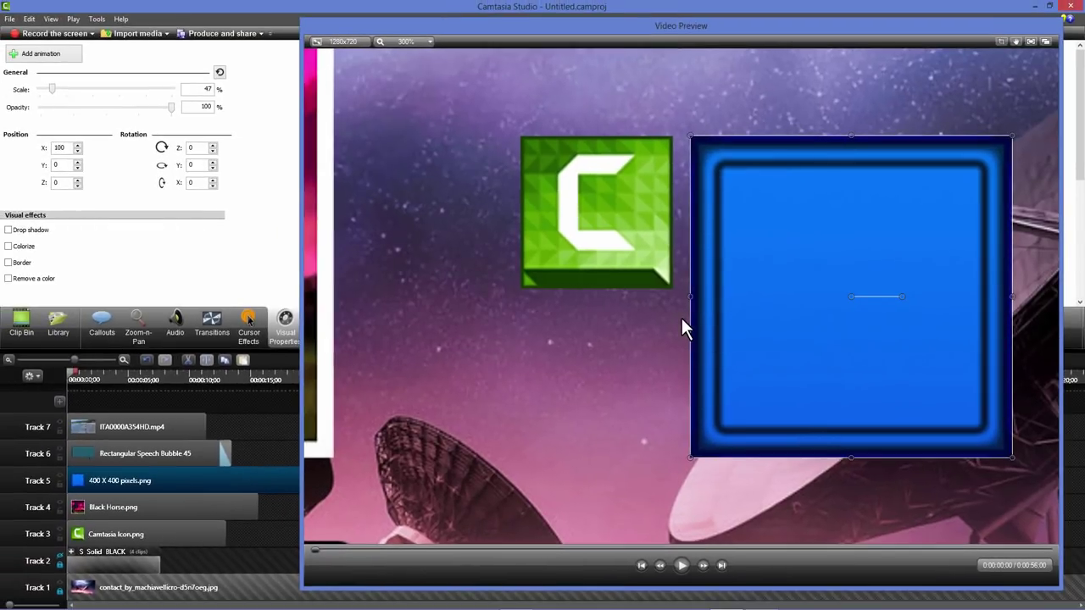
{"action": "scroll", "coordinate": [577, 218], "scroll_direction": "down", "scroll_amount": 3}
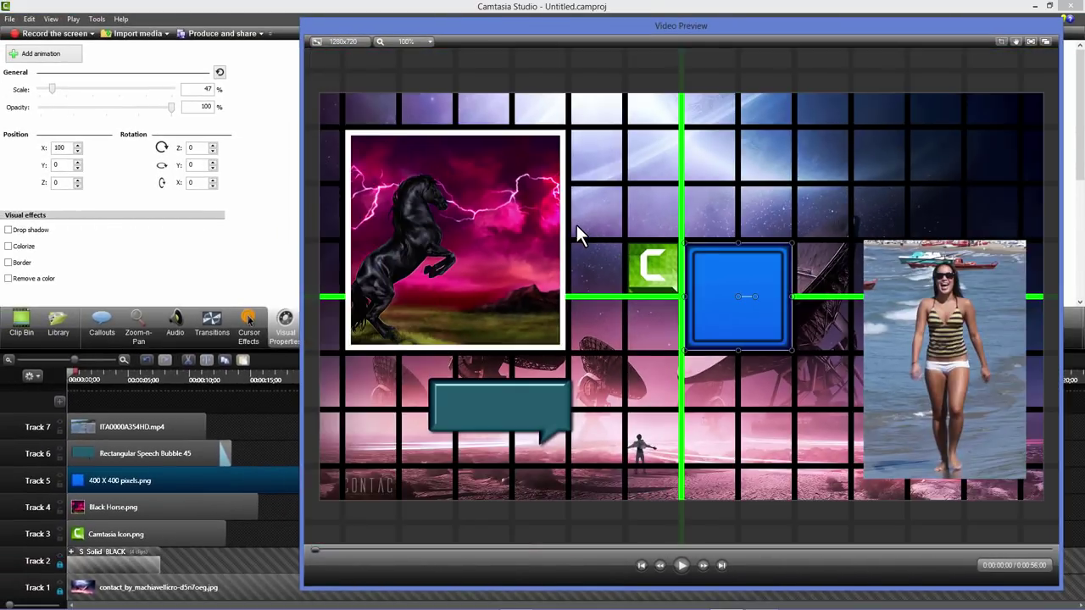
Move the Camtasia icon up and left, and lower the grid overlay to partial opacity
{"action": "left_click", "coordinate": [652, 269]}
{"action": "left_click_drag", "start_coordinate": [653, 270], "coordinate": [596, 206]}
{"action": "left_click", "coordinate": [283, 178]}
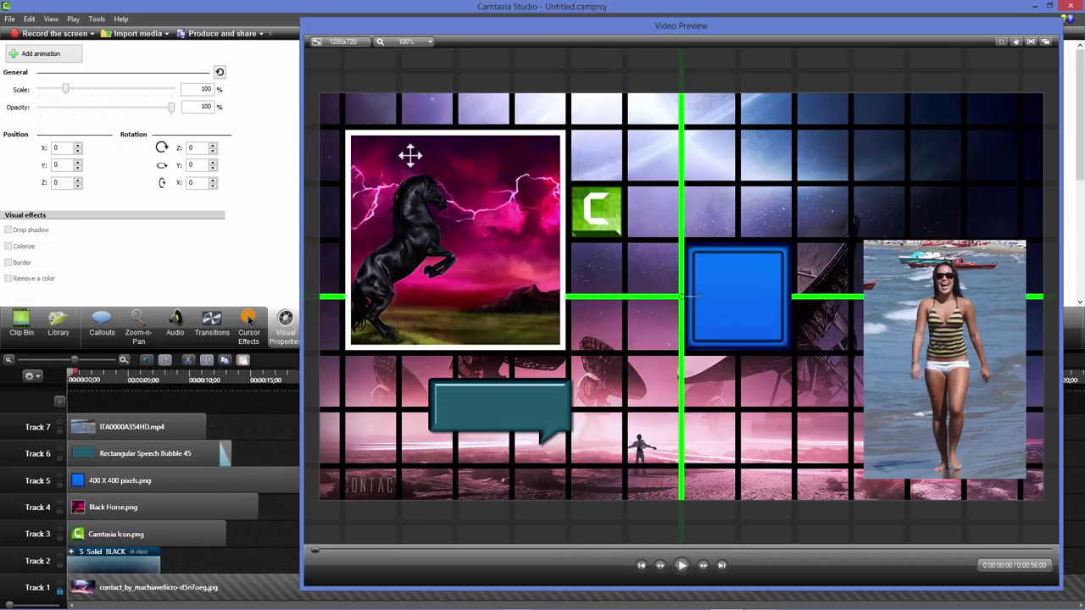
{"action": "left_click_drag", "start_coordinate": [172, 111], "coordinate": [72, 125]}
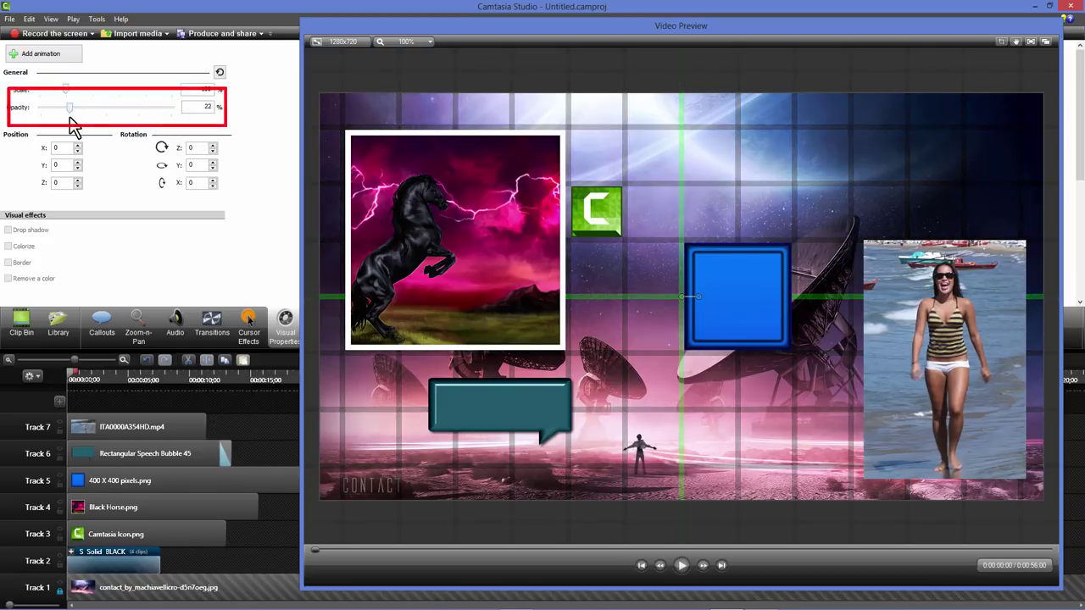
Snap the Camtasia icon to X -50, Y 150, just above the blue square
{"action": "left_click", "coordinate": [602, 212]}
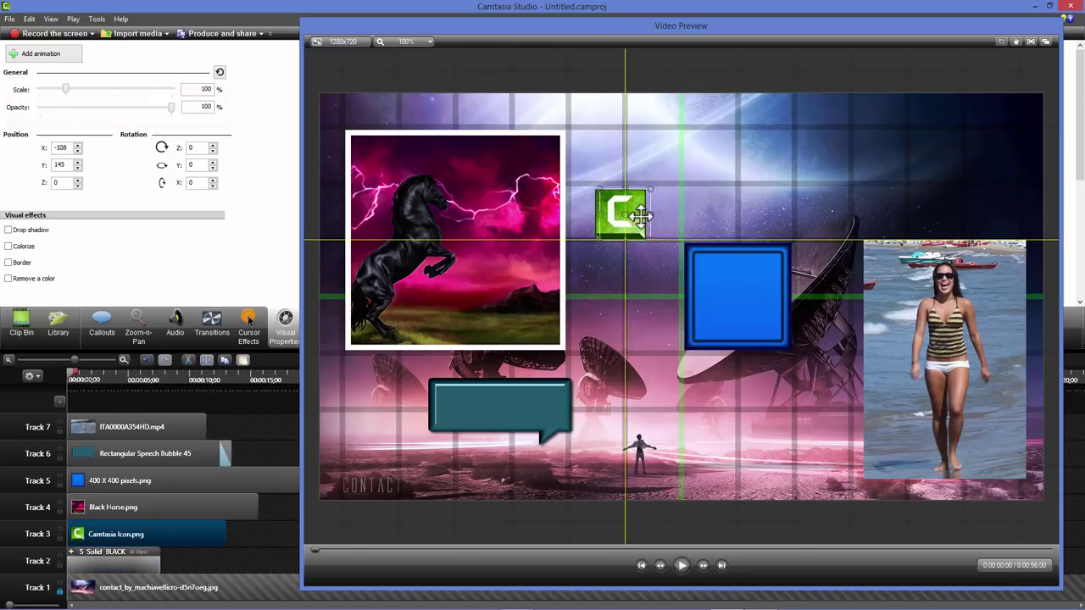
{"action": "left_click_drag", "start_coordinate": [642, 216], "coordinate": [654, 213]}
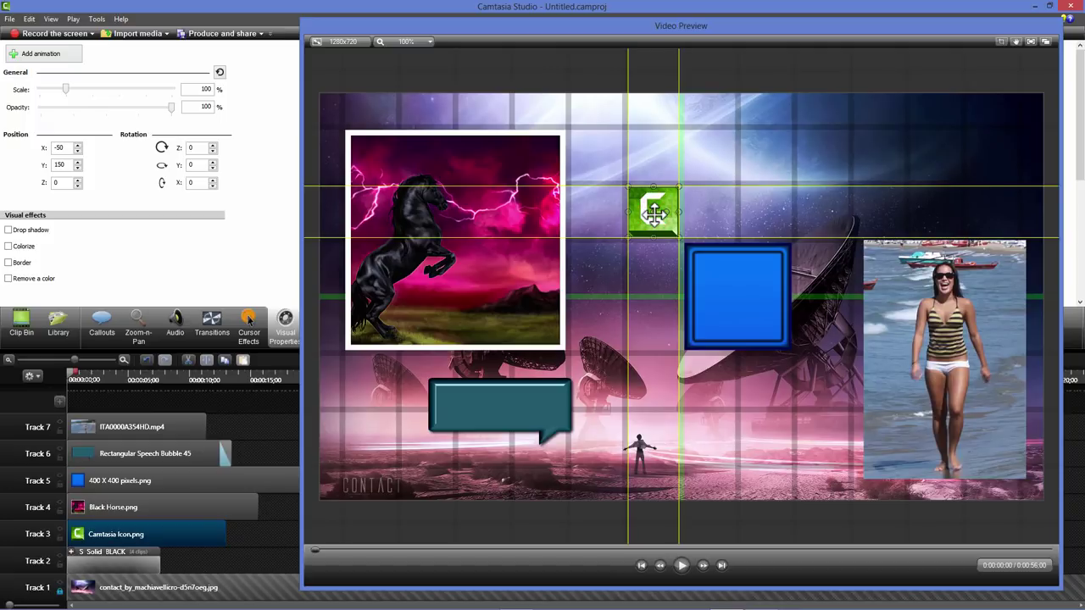
{"action": "left_click_drag", "start_coordinate": [653, 214], "coordinate": [654, 214]}
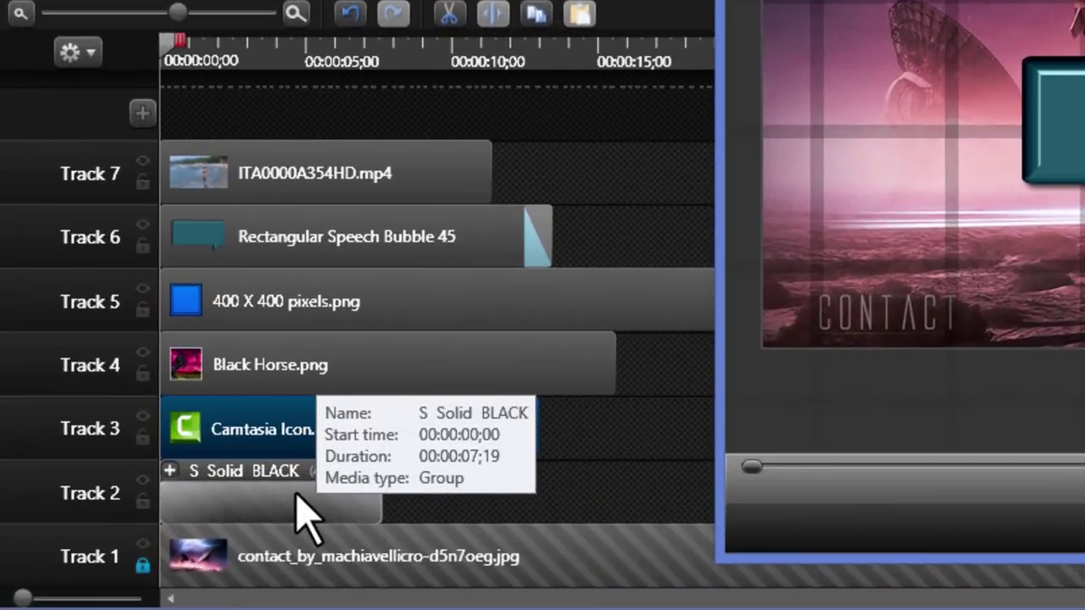
Delete the S Solid BLACK grid group from Track 2 and remove all empty tracks
{"action": "left_click", "coordinate": [124, 560]}
{"action": "right_click", "coordinate": [302, 498]}
{"action": "left_click", "coordinate": [386, 240]}
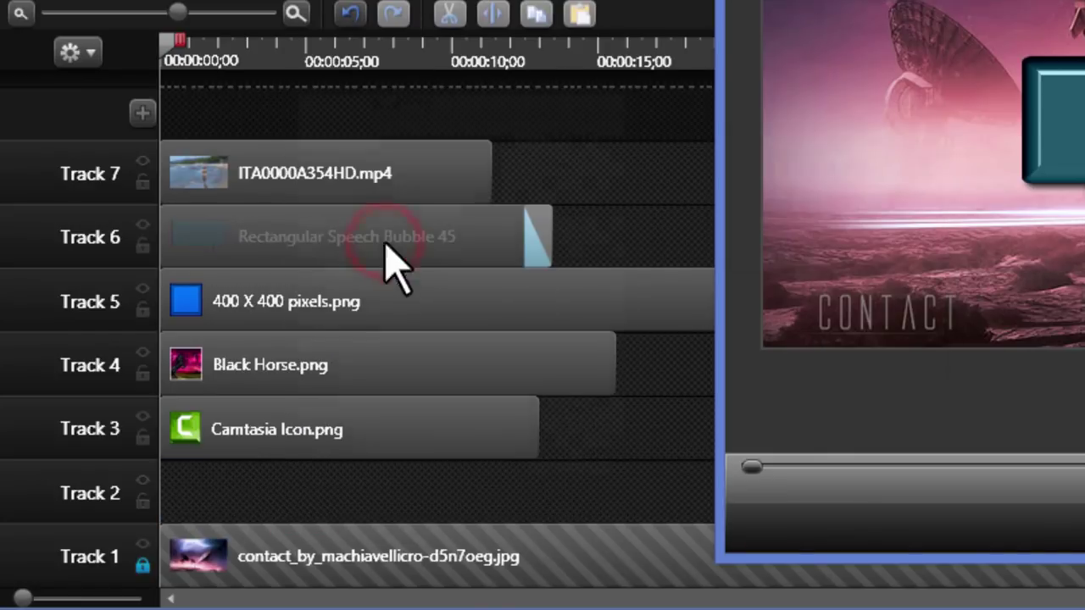
{"action": "right_click", "coordinate": [338, 499]}
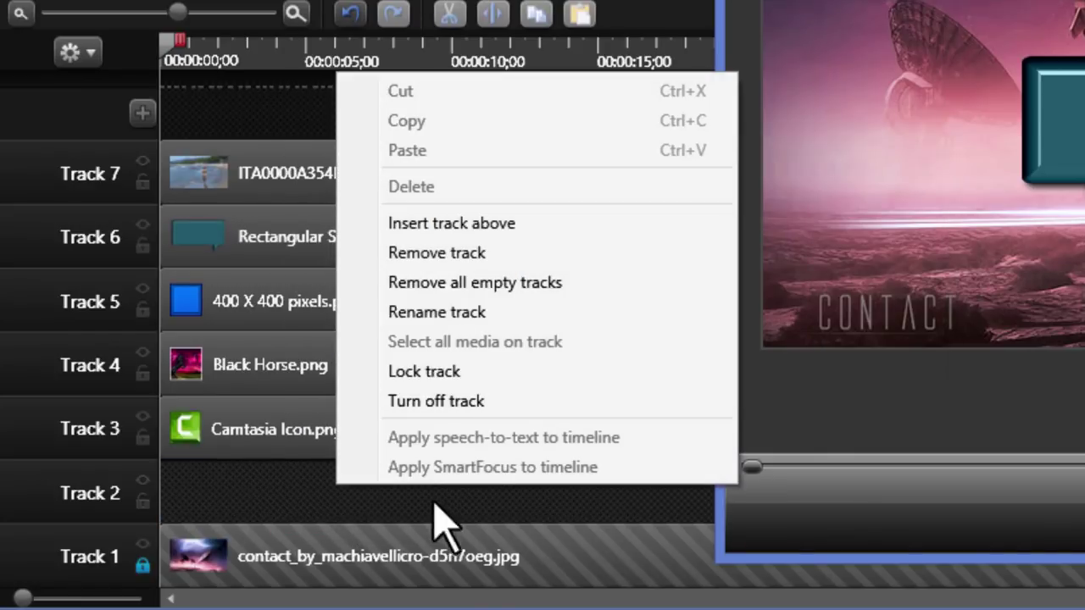
{"action": "left_click", "coordinate": [477, 282]}
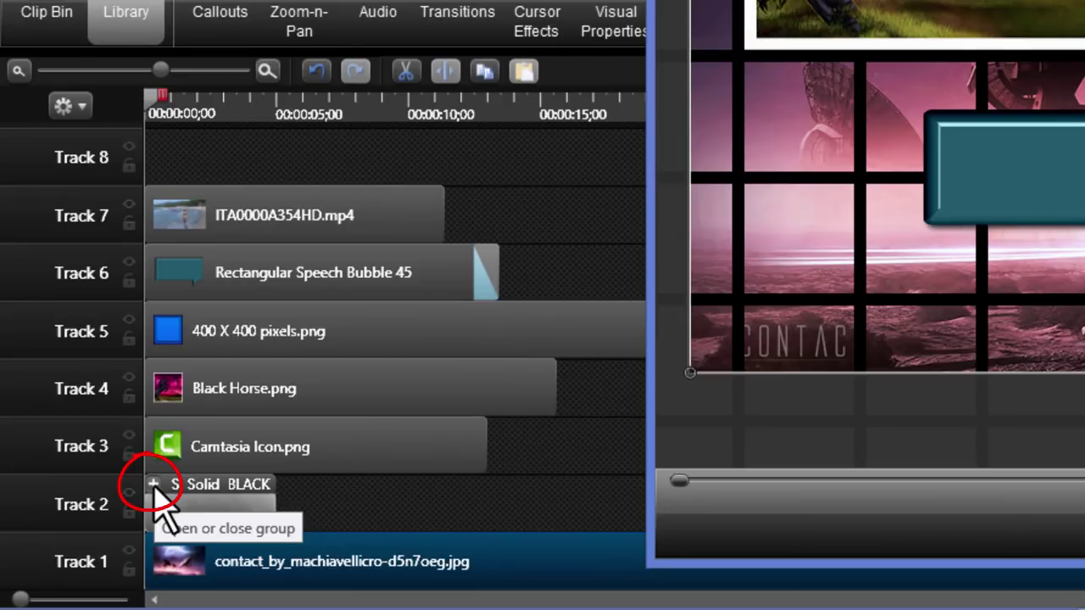
Expand the restored S Solid BLACK group to inspect Groups 12–14, then collapse it
{"action": "left_click", "coordinate": [154, 484]}
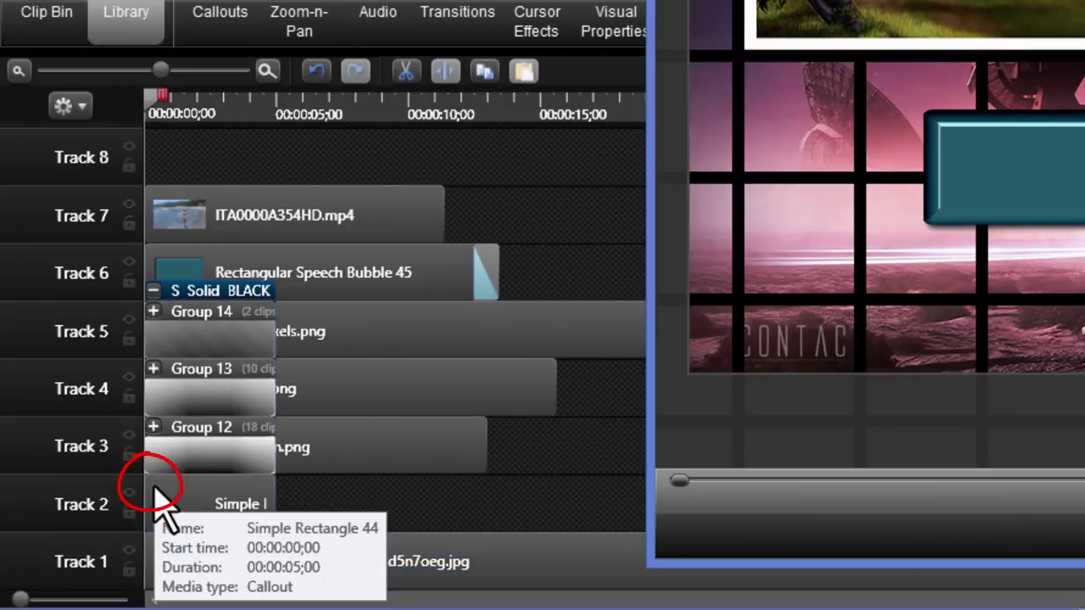
{"action": "left_click", "coordinate": [359, 502]}
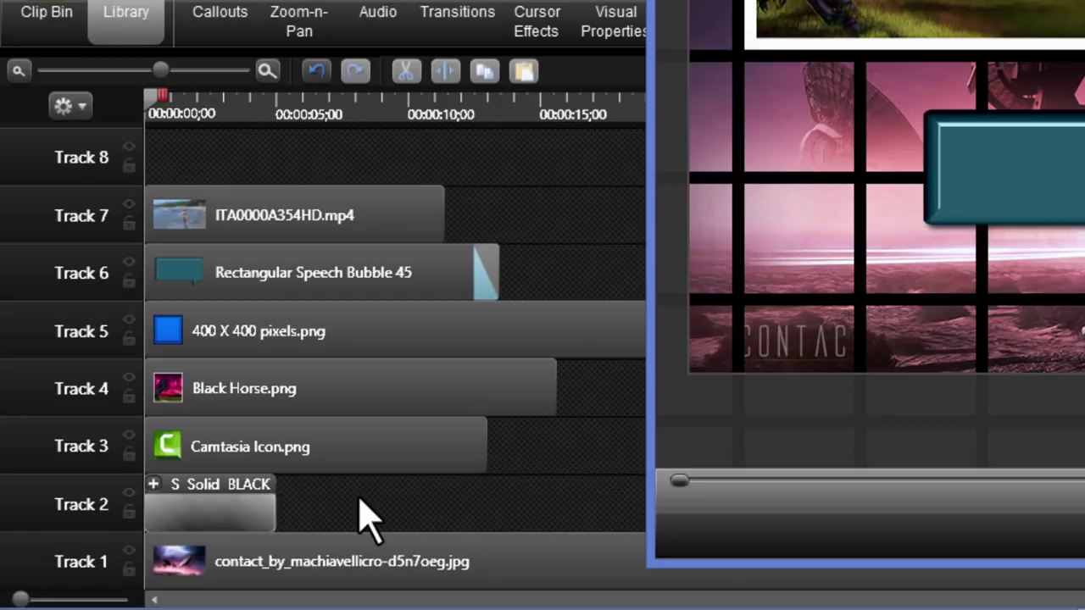
Delete all clips on Tracks 3–7 and scale the black grid down to 67%
{"action": "left_click_drag", "start_coordinate": [361, 495], "coordinate": [322, 211]}
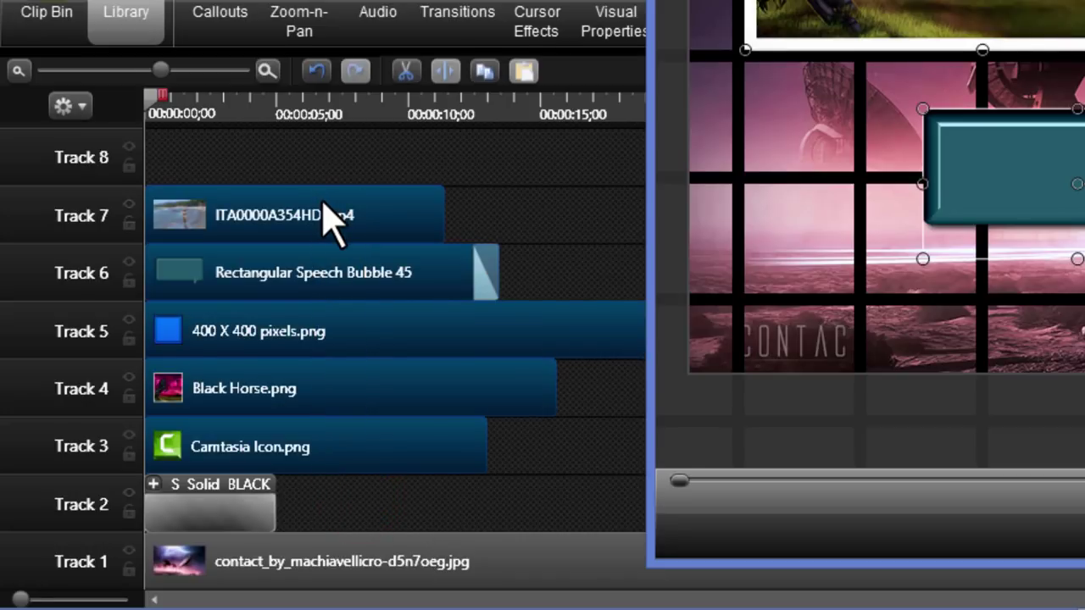
{"action": "key", "text": "Delete"}
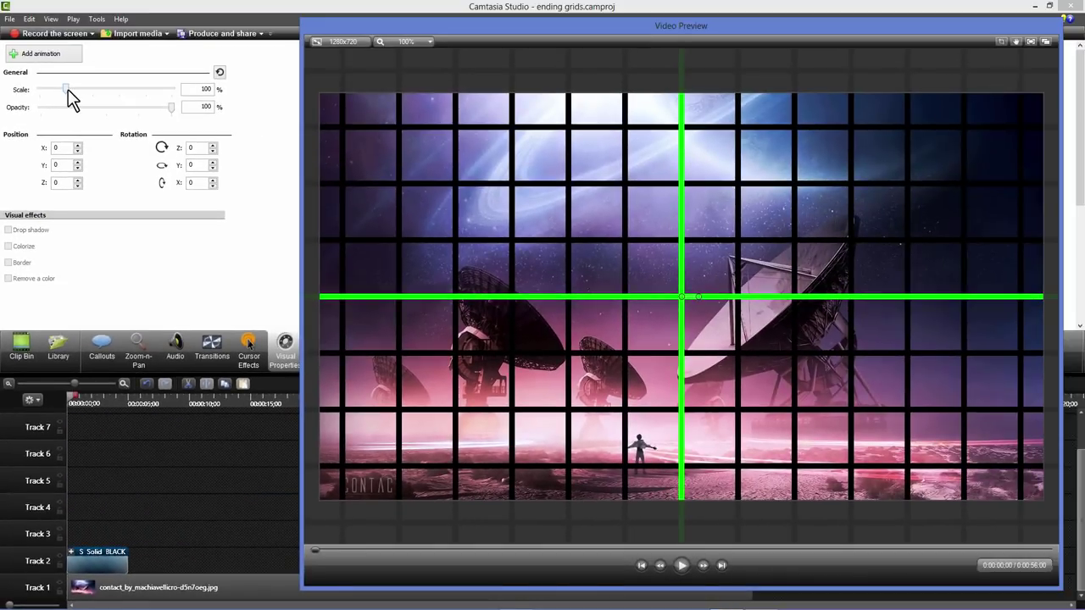
{"action": "left_click_drag", "start_coordinate": [68, 89], "coordinate": [57, 89]}
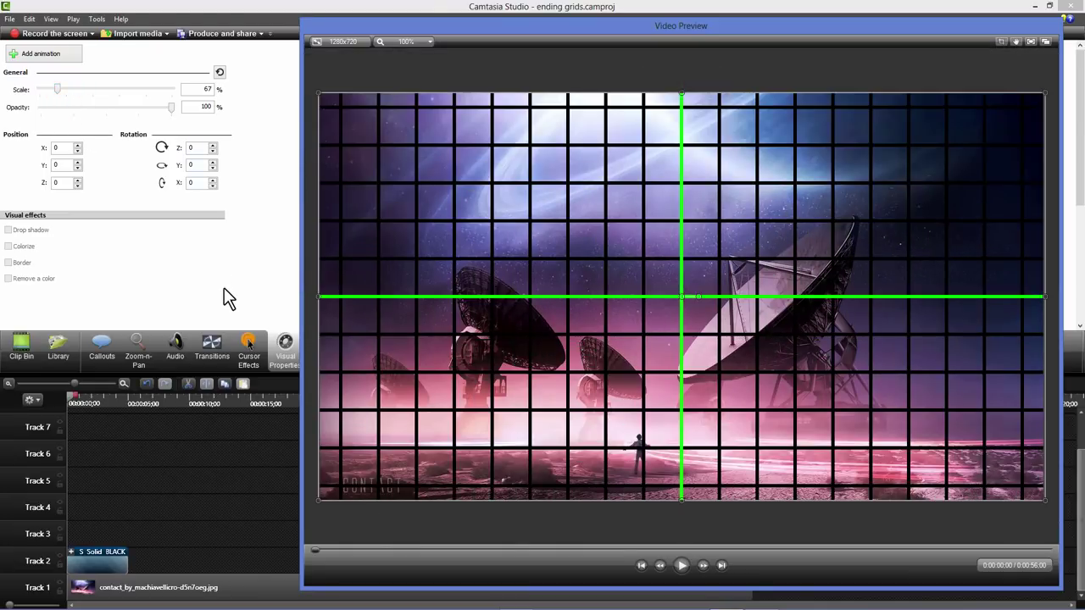
{"action": "left_click_drag", "start_coordinate": [225, 374], "coordinate": [234, 139]}
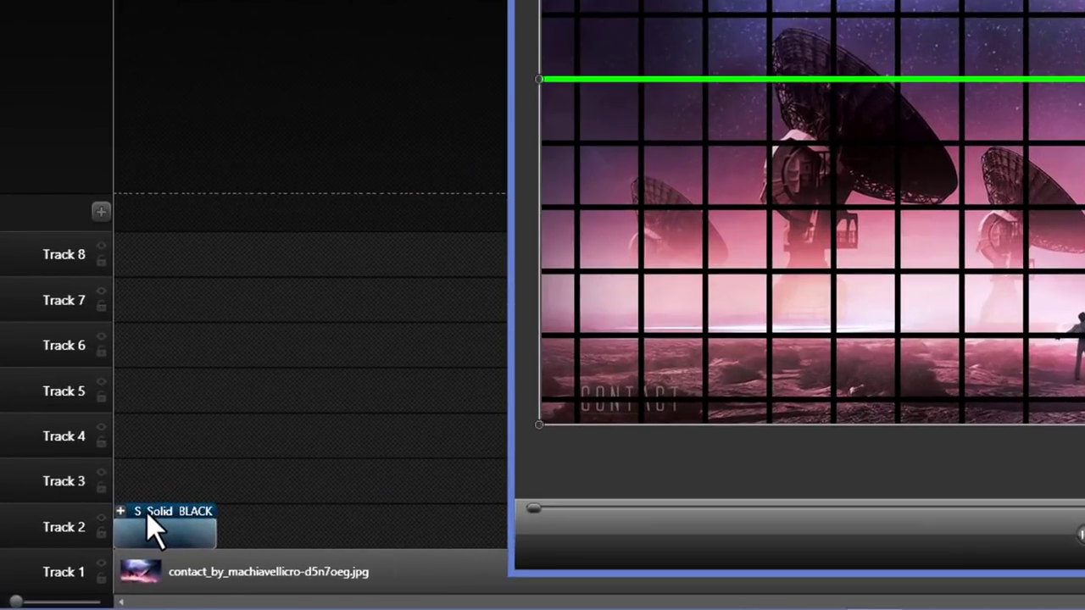
Give both green centre-line clips in Group 14 a black callout fill
{"action": "left_click", "coordinate": [122, 511]}
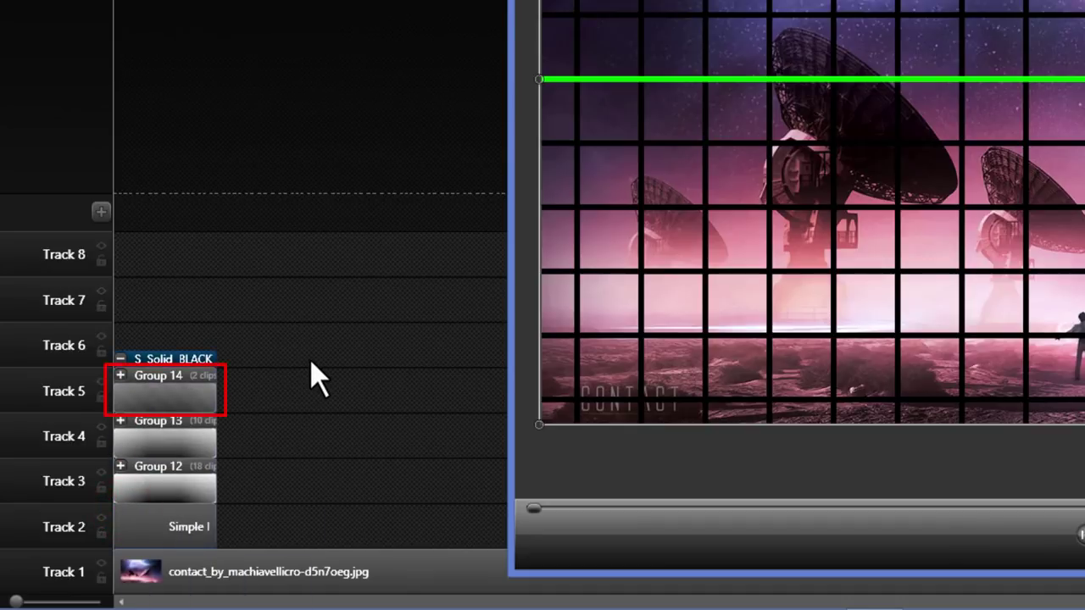
{"action": "left_click", "coordinate": [121, 375]}
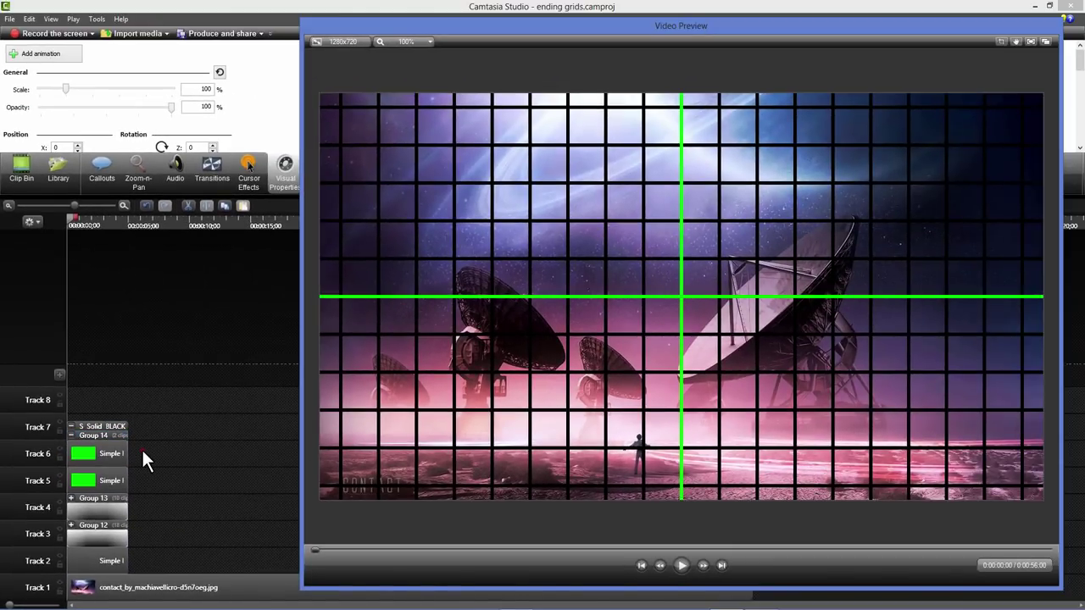
{"action": "left_click_drag", "start_coordinate": [141, 446], "coordinate": [103, 480]}
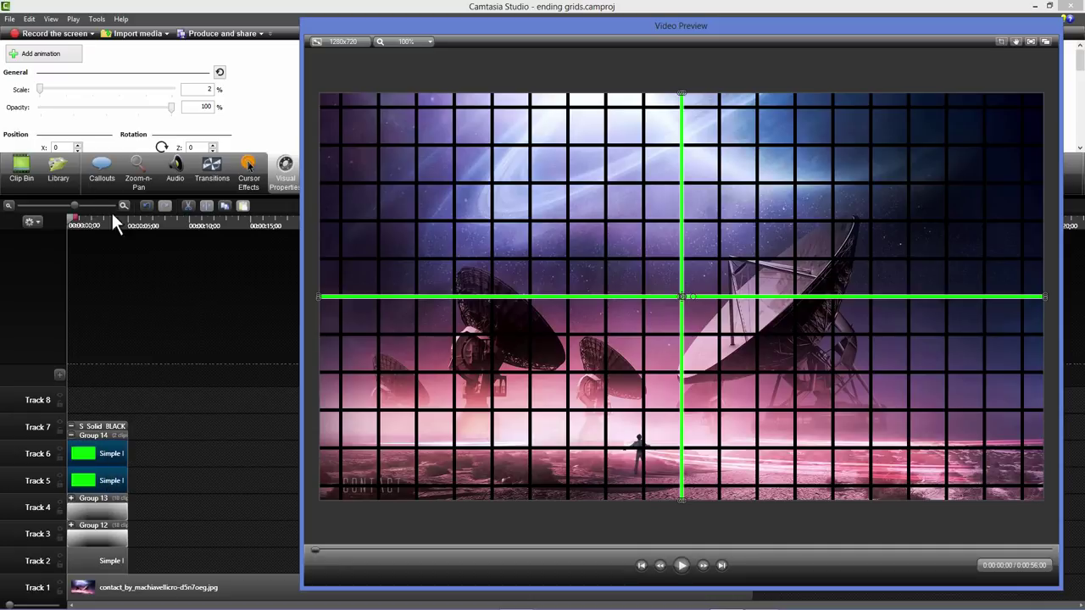
{"action": "left_click", "coordinate": [100, 174]}
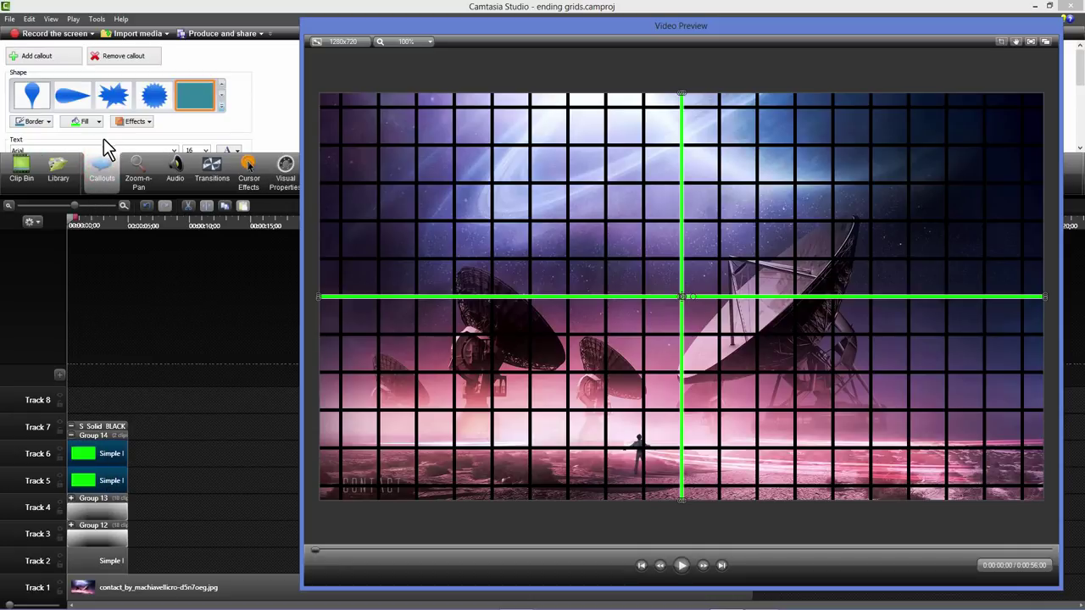
{"action": "left_click", "coordinate": [100, 123]}
{"action": "left_click", "coordinate": [75, 148]}
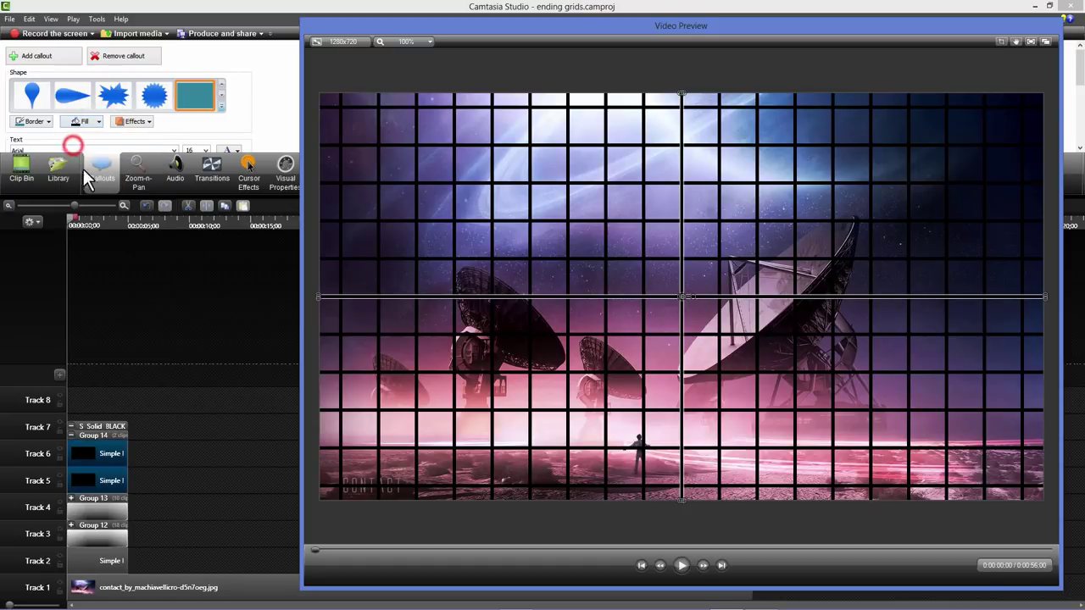
{"action": "left_click", "coordinate": [176, 405]}
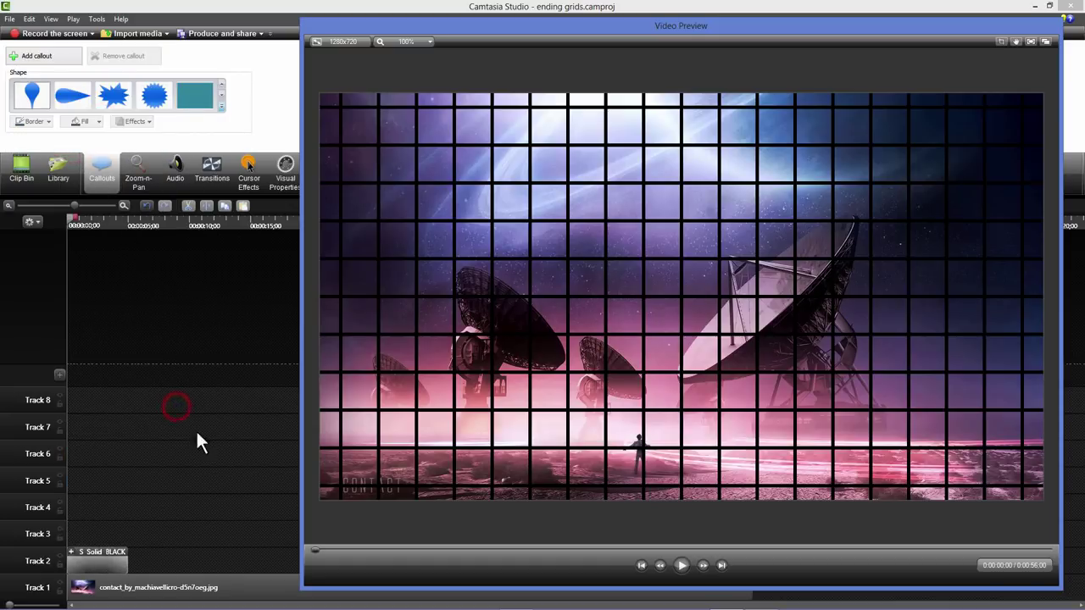
Move Group 13 later on the timeline and shift a Group 14 centre-line clip down to Track 5
{"action": "left_click", "coordinate": [72, 551]}
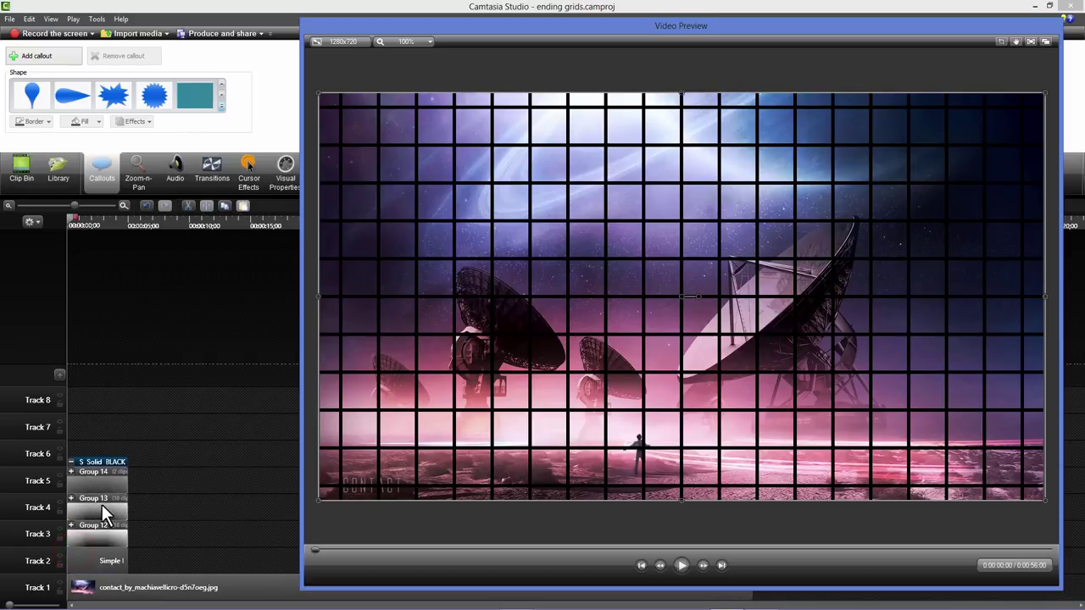
{"action": "left_click", "coordinate": [92, 501]}
{"action": "left_click_drag", "start_coordinate": [95, 501], "coordinate": [144, 502]}
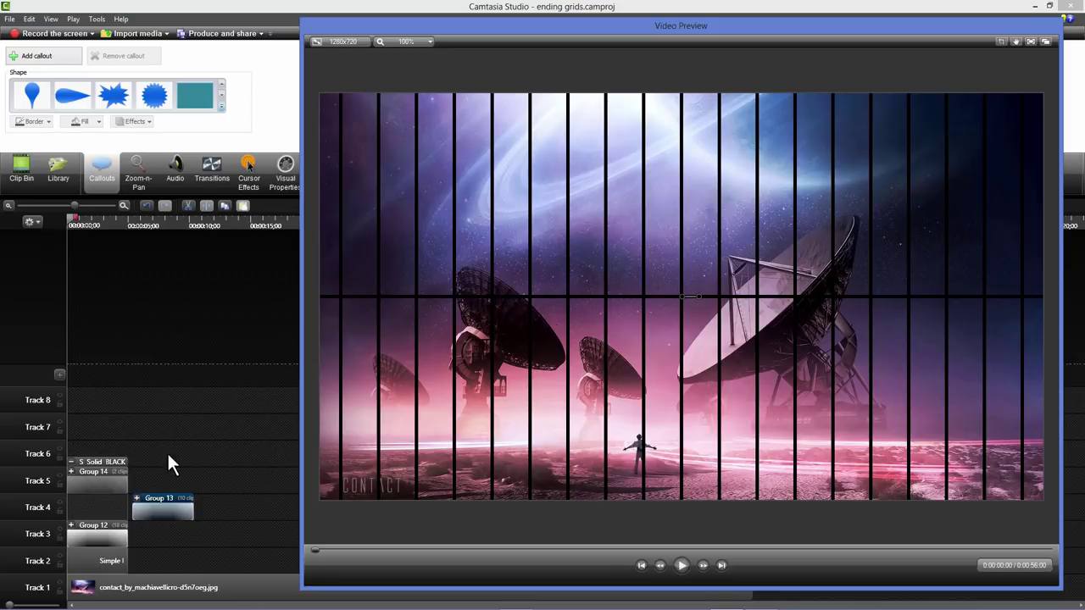
{"action": "left_click", "coordinate": [69, 471]}
{"action": "left_click", "coordinate": [120, 453]}
{"action": "left_click_drag", "start_coordinate": [120, 454], "coordinate": [175, 540]}
Move Group 14's vertical centre-line clip later in the timeline
{"action": "left_click", "coordinate": [110, 479]}
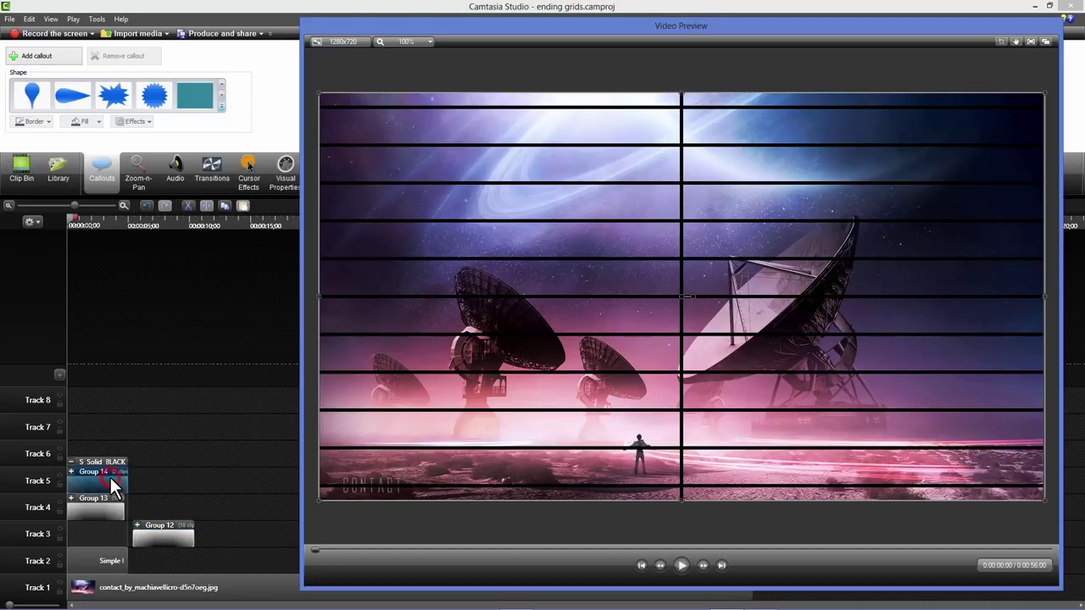
{"action": "left_click", "coordinate": [71, 471]}
{"action": "left_click", "coordinate": [123, 462]}
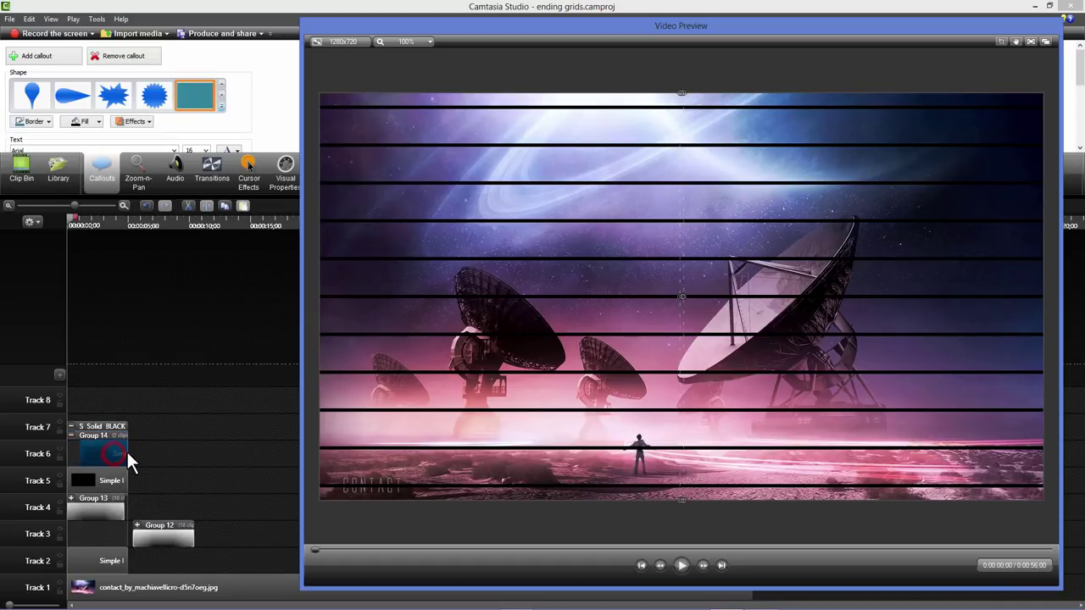
{"action": "left_click_drag", "start_coordinate": [127, 452], "coordinate": [189, 452]}
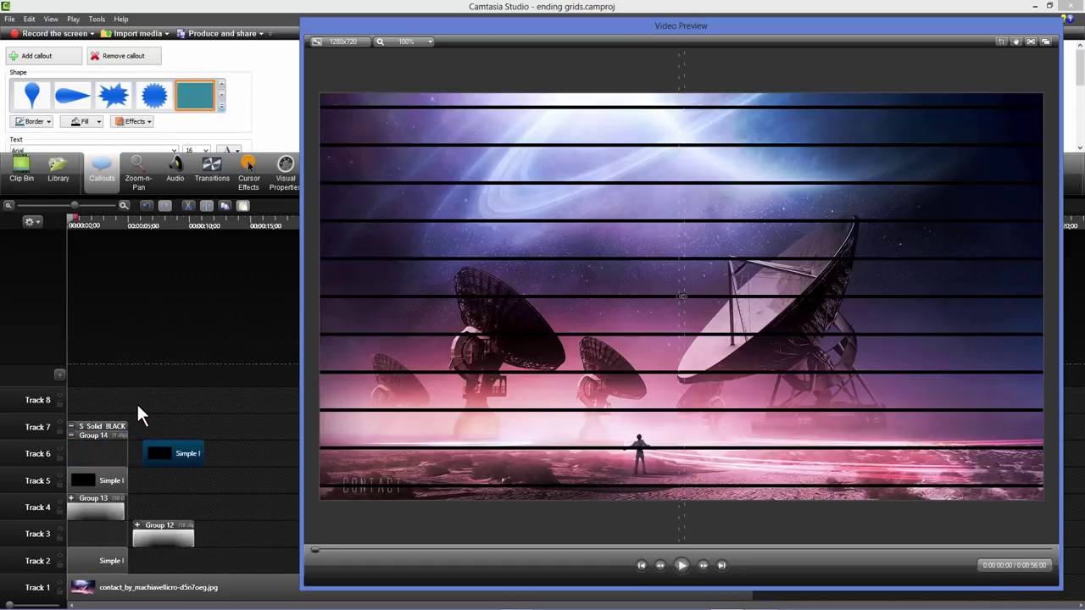
Group the remaining horizontal-line clips at the start into Group 15
{"action": "left_click_drag", "start_coordinate": [123, 401], "coordinate": [101, 577]}
{"action": "right_click", "coordinate": [101, 573]}
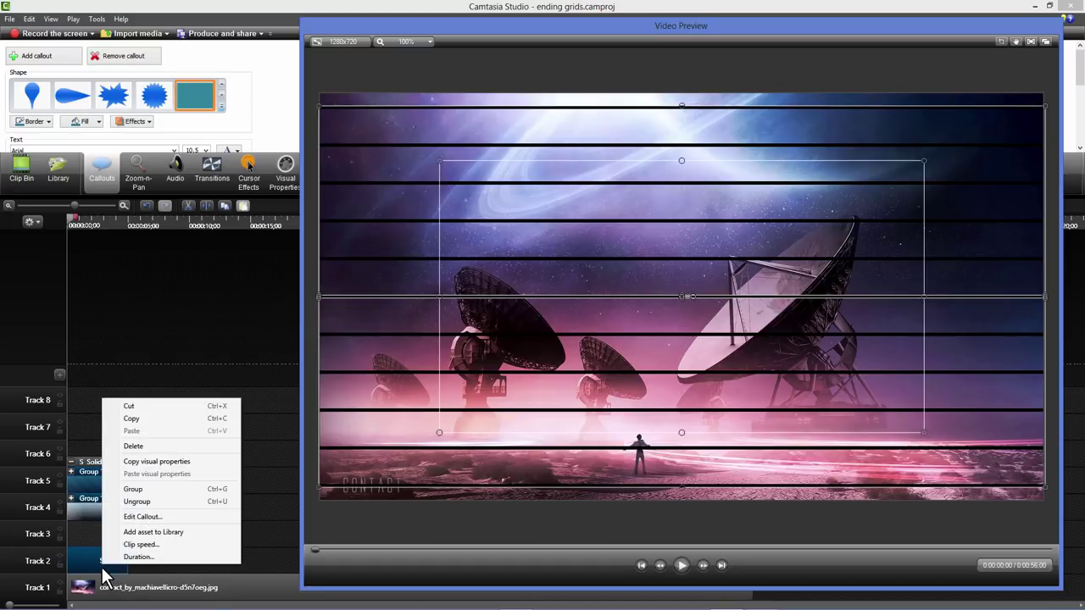
{"action": "left_click", "coordinate": [132, 491]}
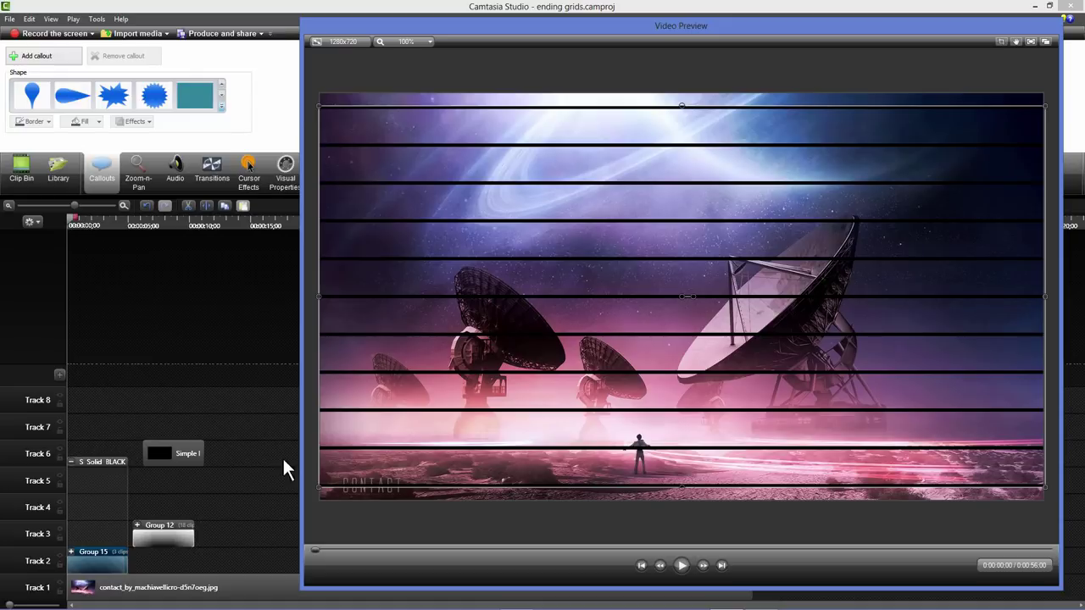
Shorten Group 15 from the top so the horizontal lines start lower and the sky stays clear
{"action": "left_click_drag", "start_coordinate": [682, 106], "coordinate": [663, 164]}
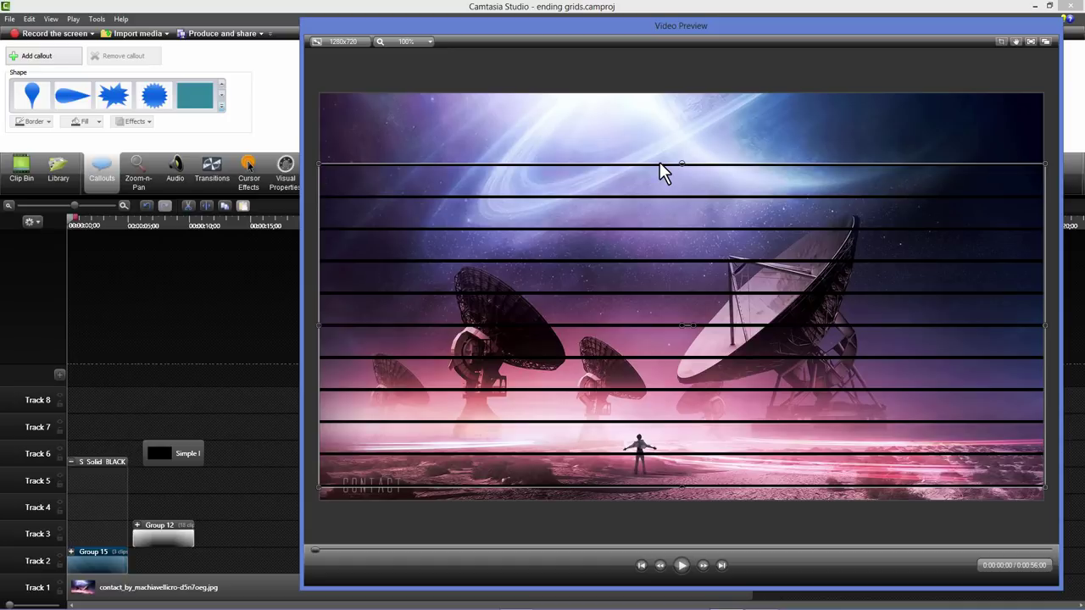